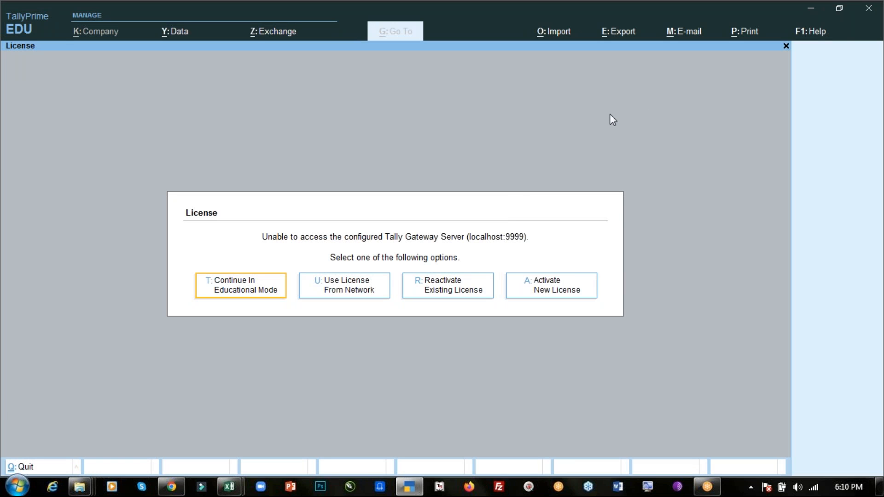
click(659, 81)
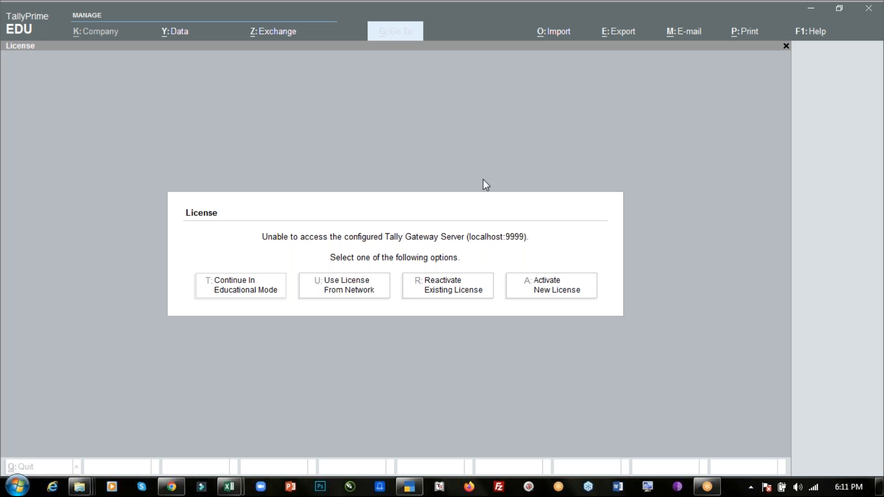
click(478, 201)
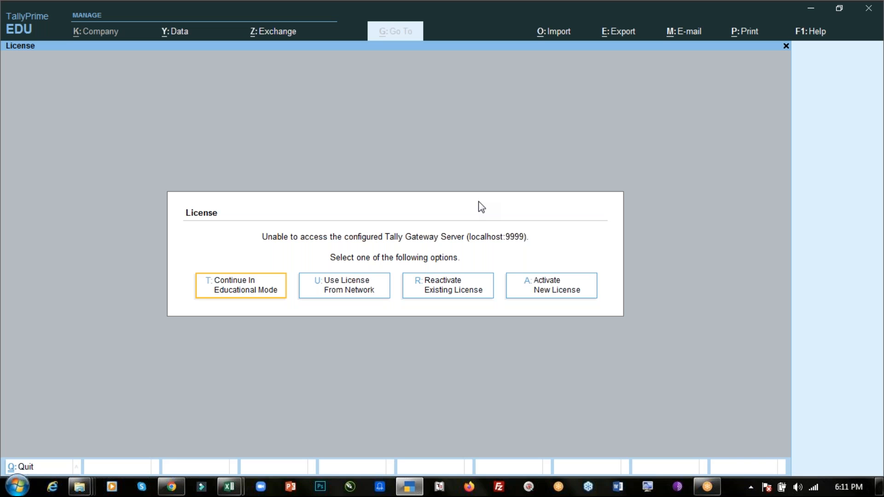
click(667, 70)
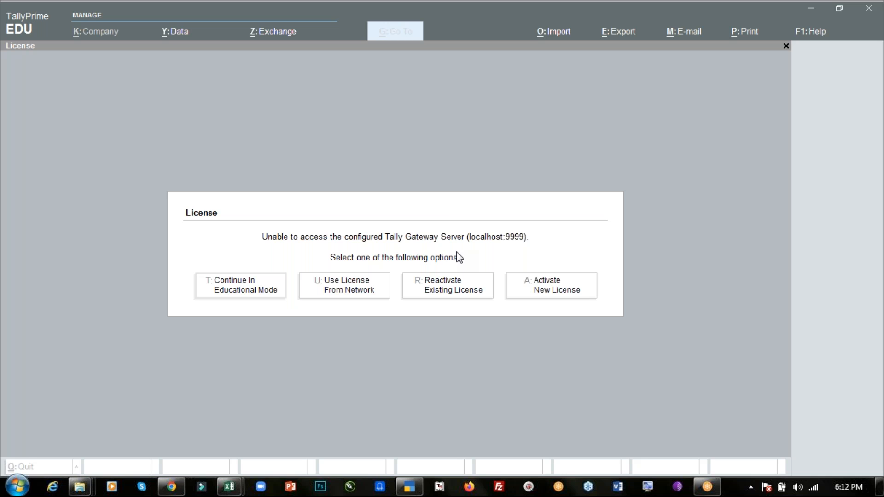
click(370, 232)
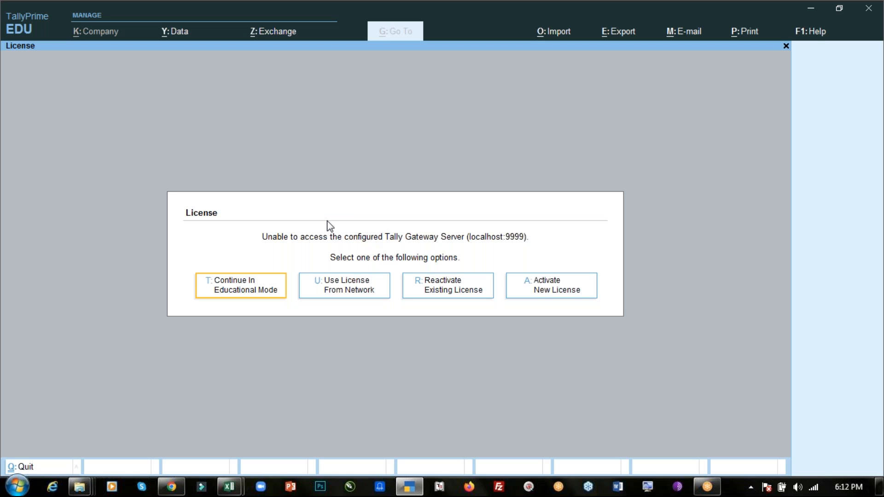
- Continue in Educational Mode and start creating a new company
click(255, 292)
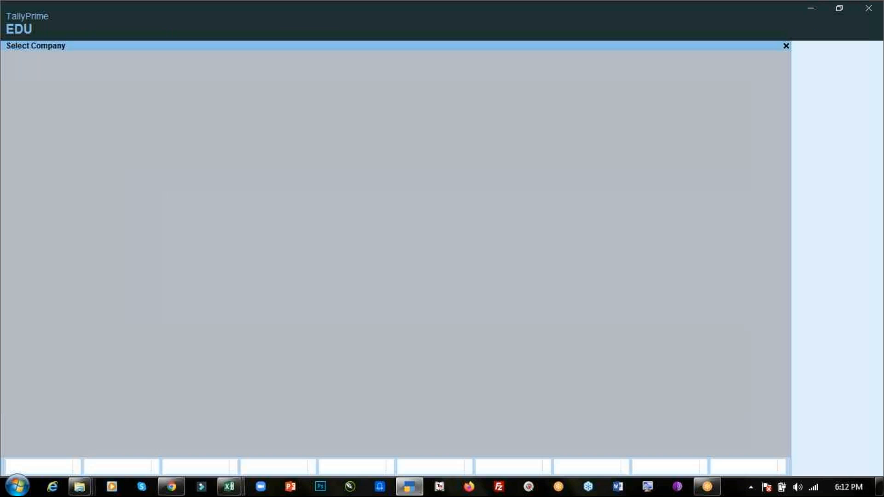
key(Up)
key(Up)
key(Up)
key(Up)
key(Up)
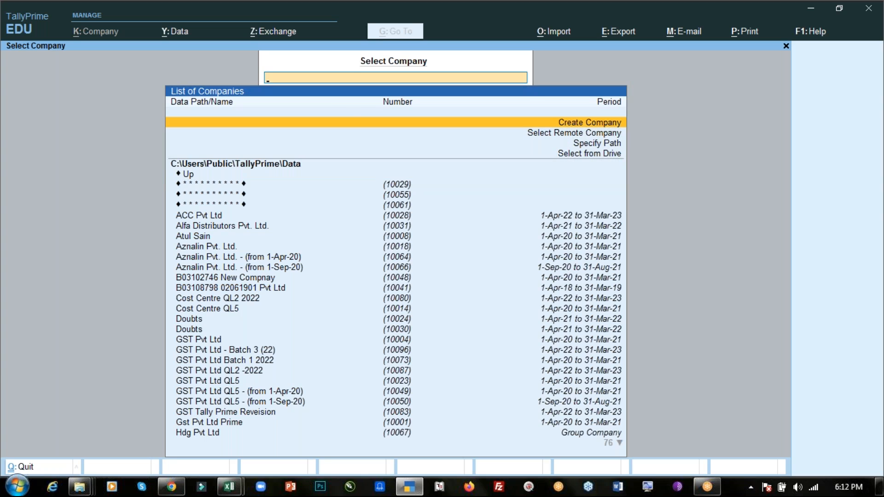
key(Return)
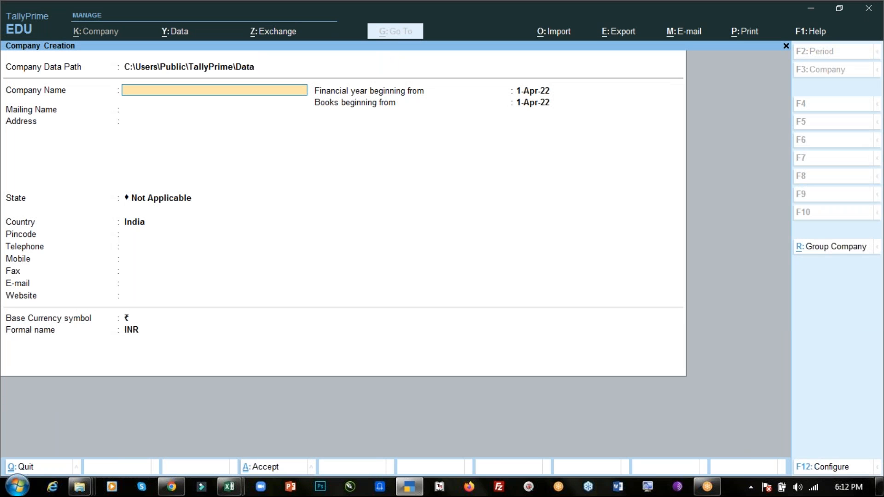
- Name the new company QL Batch 4 June 22, keep the same mailing name and leave the address blank
text(QL Batch 4 June 22)
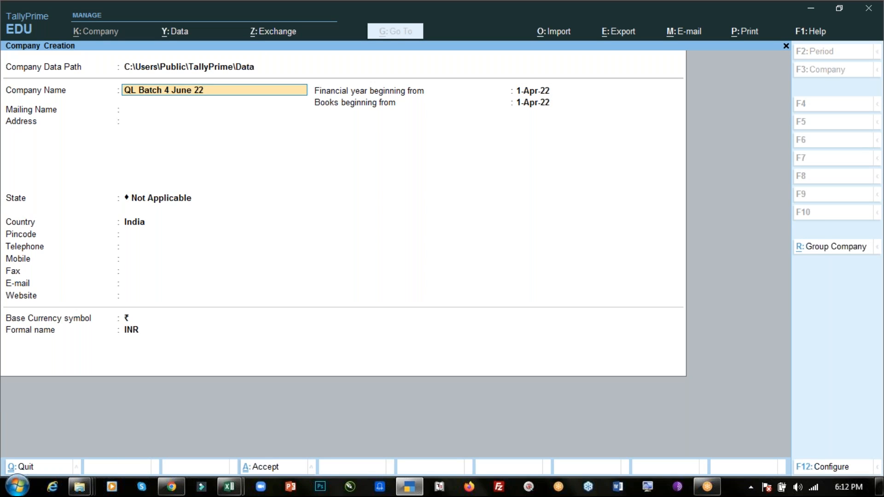
key(Return)
key(Return)
- Set the company's state to Delhi, leave the contact details blank and save the new company
key(Return)
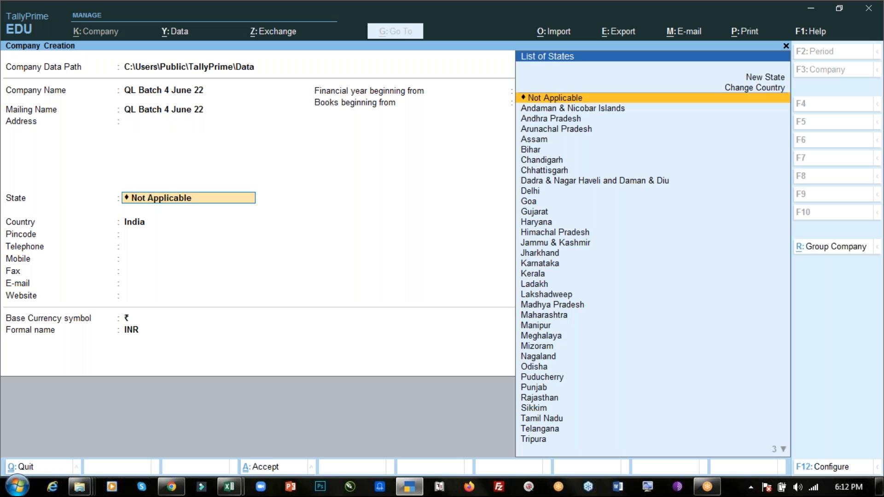
text(De)
key(Return)
key(Return)
key(Return)
key(Return)
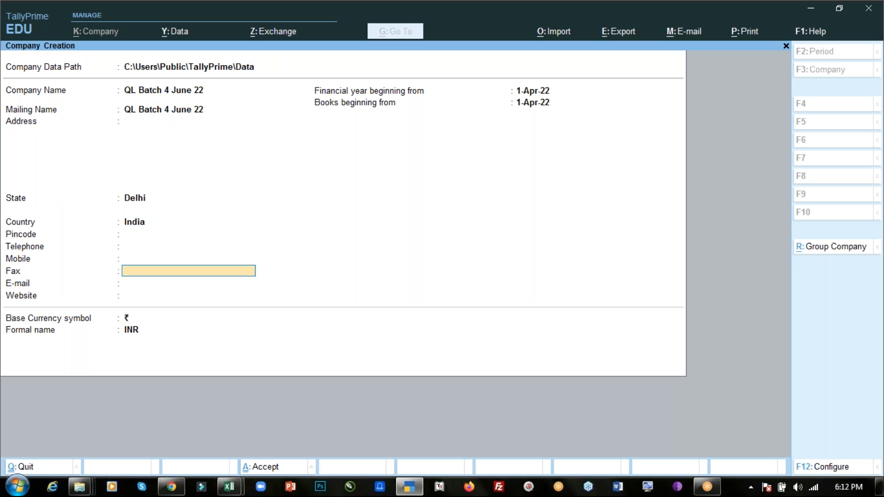
key(ctrl)
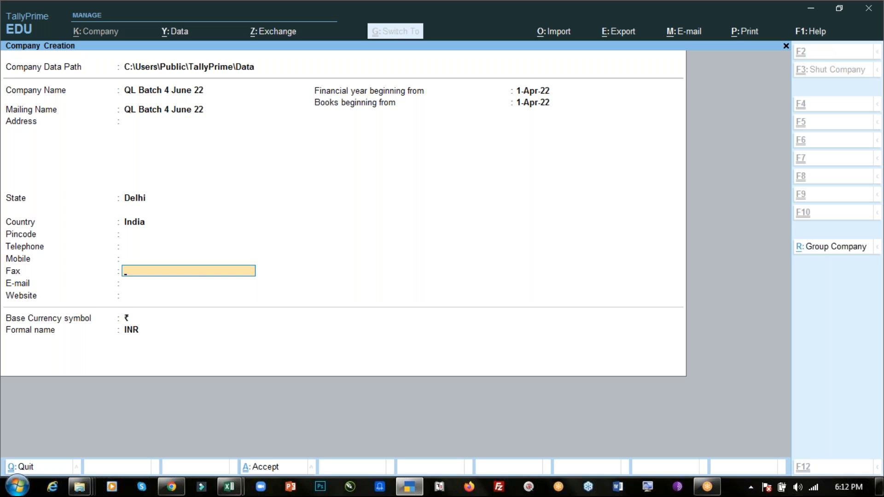
key(ctrl+a)
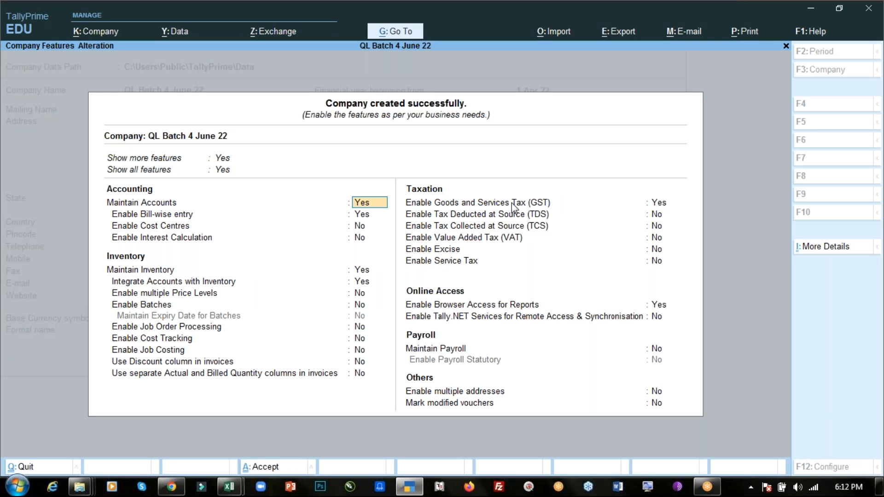
- Set Enable Goods and Services Tax (GST) to No and accept the company features
click(512, 203)
text(n)
key(Return)
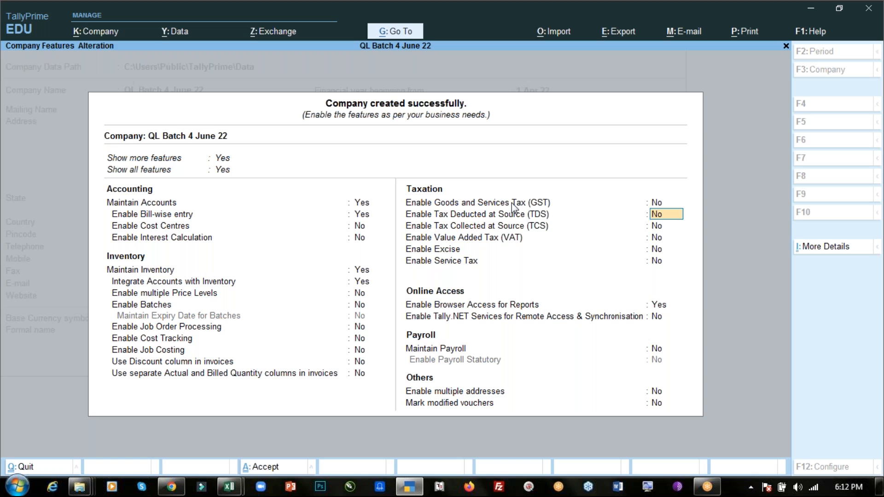
key(ctrl+a)
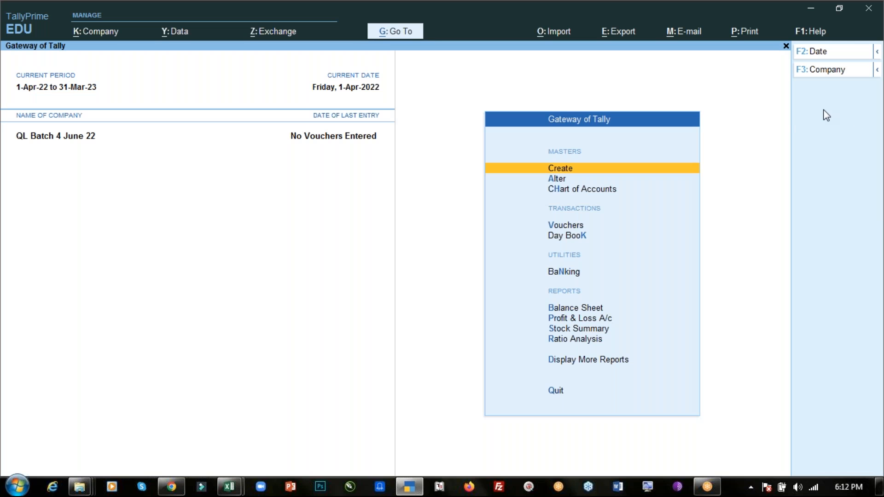
click(874, 101)
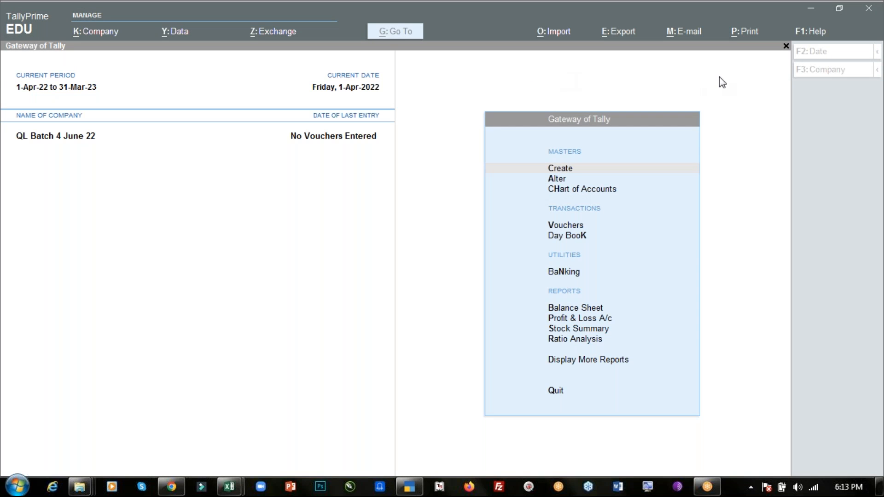
click(620, 58)
click(523, 63)
- Switch to the Windows Explorer window and open the Wrd folder inside Tally Prime
key(alt+Tab)
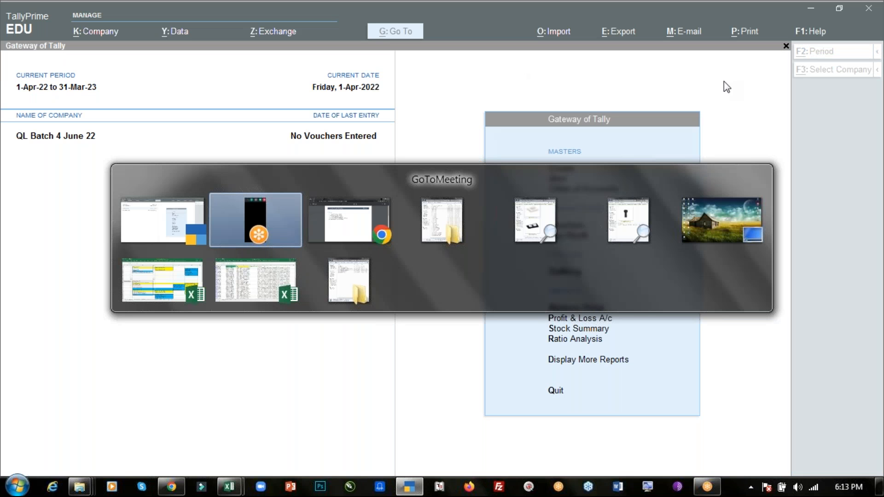
key(alt+Tab)
key(alt+Tab)
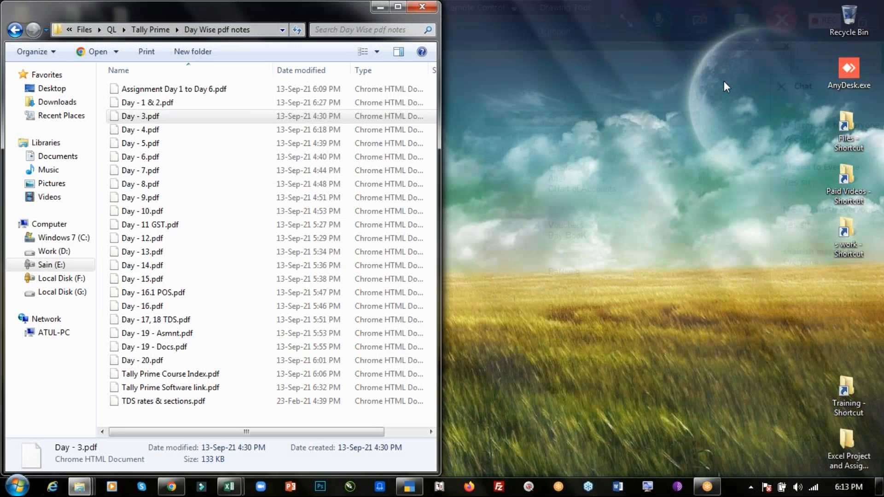
key(BackSpace)
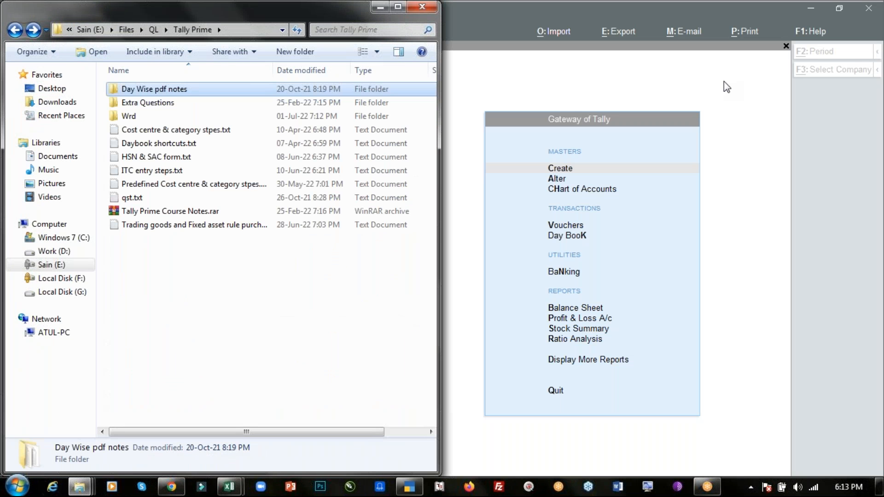
key(w)
key(Return)
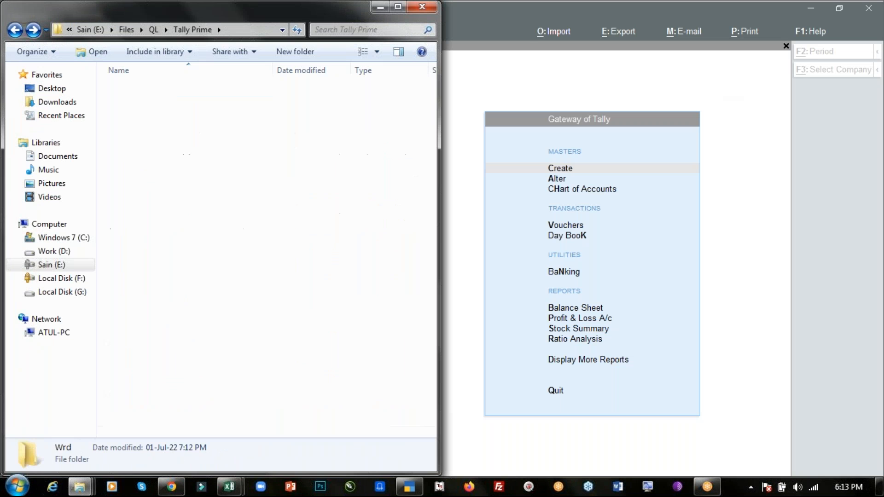
- Open BA Day 1 & 2.pptx in PowerPoint and show slide 16, Accounting Entries/Journal Entries
key(d)
key(Up)
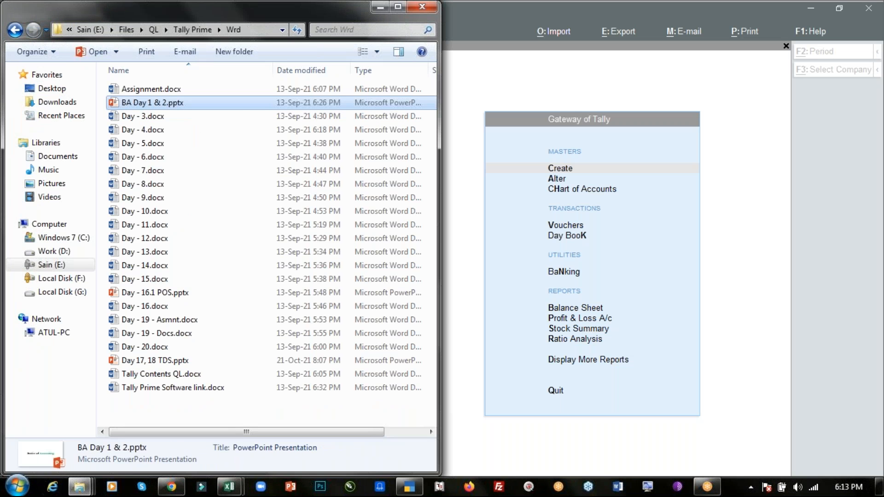
key(Return)
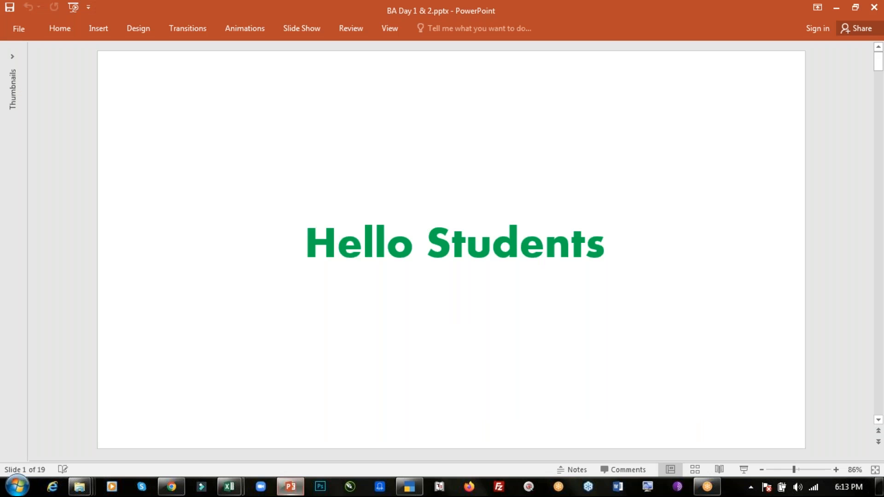
click(13, 57)
click(26, 356)
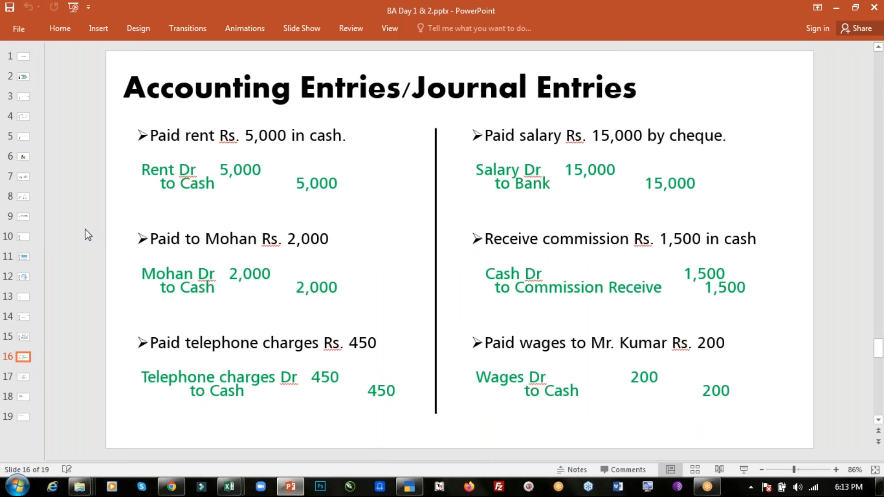
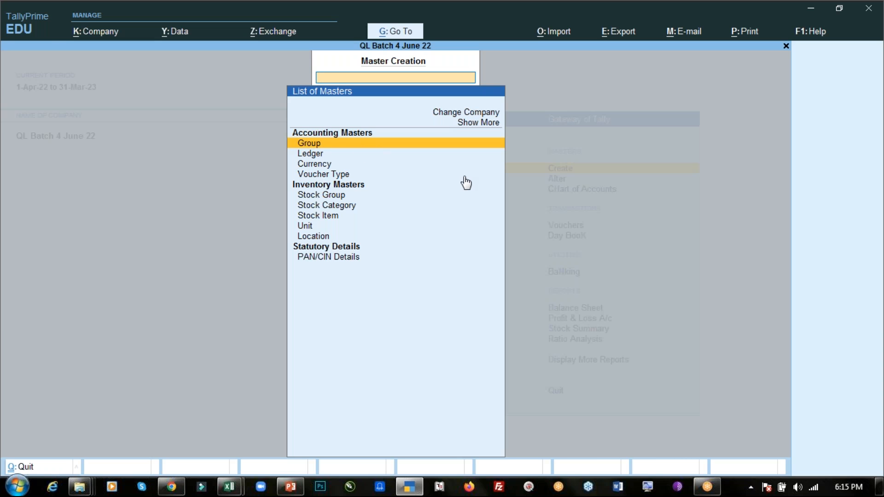
- Close master creation, review the Accounting Entries/Journal Entries slide in PowerPoint and return to TallyPrime
key(Escape)
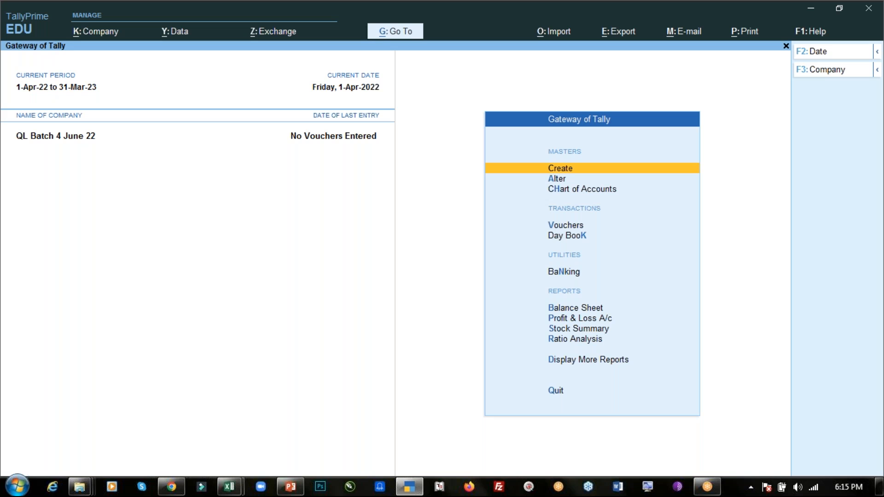
key(alt)
key(alt+Tab)
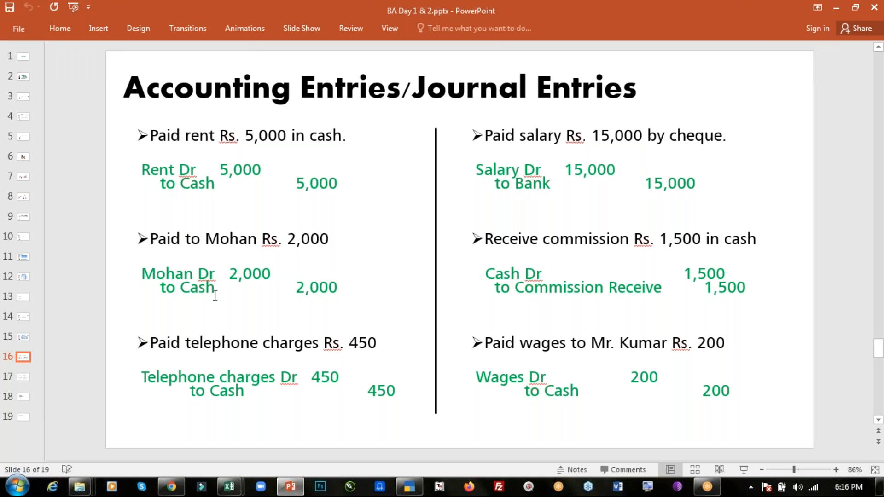
key(alt+Tab)
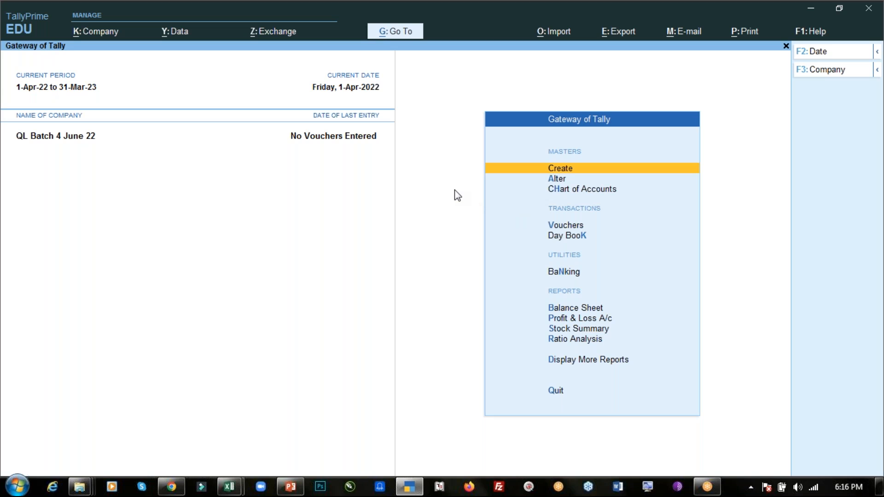
- Examine the predefined accounting groups available for alteration, from Bank Accounts through Unsecured Loans, and return to the Gateway of Tally
key(Down)
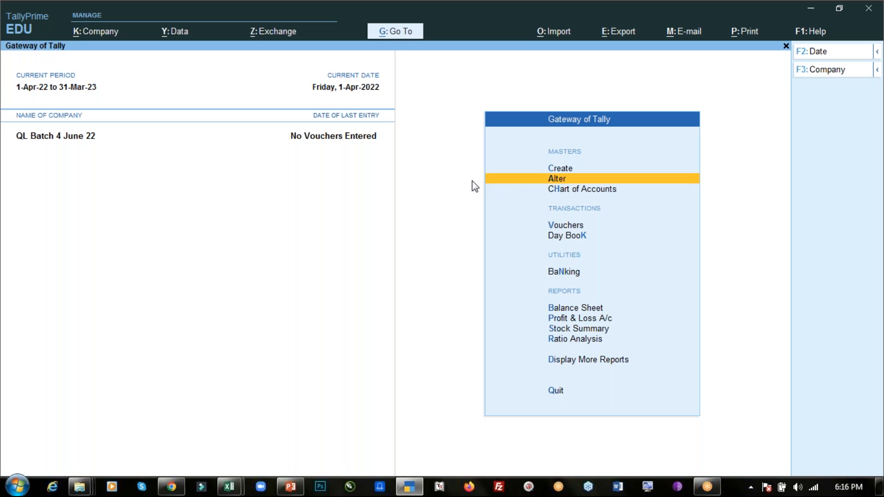
key(Return)
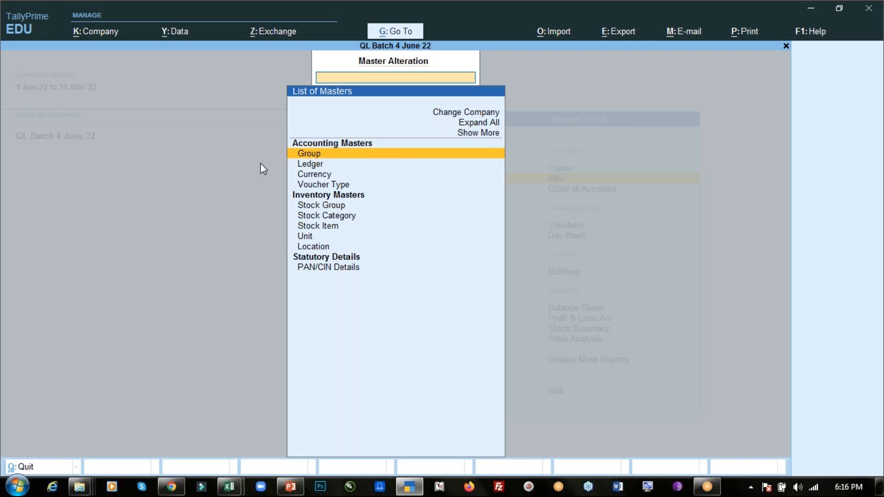
key(Return)
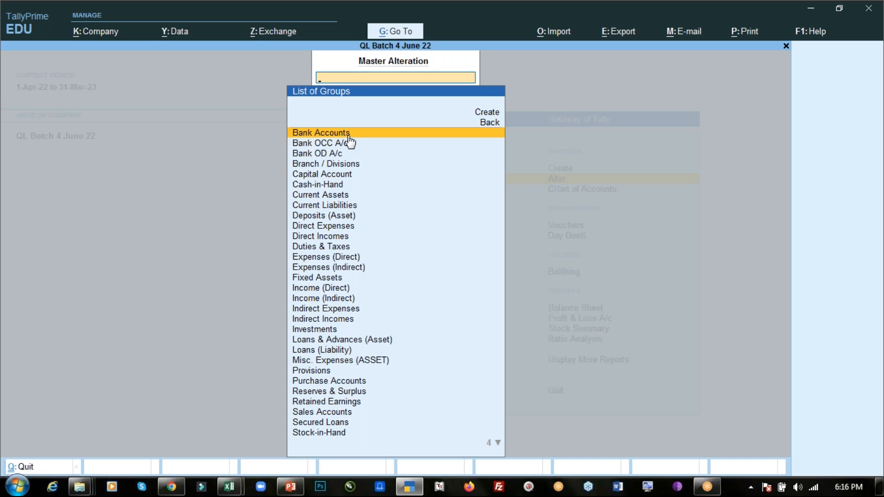
key(Down)
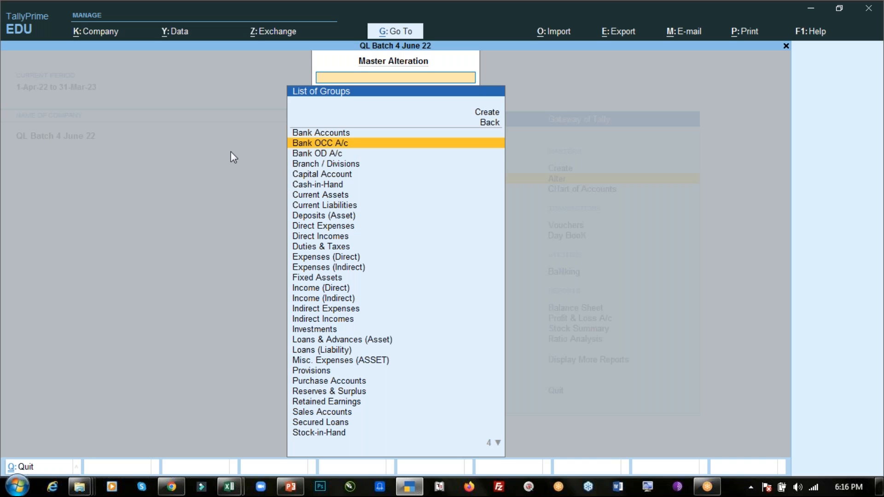
key(Down)
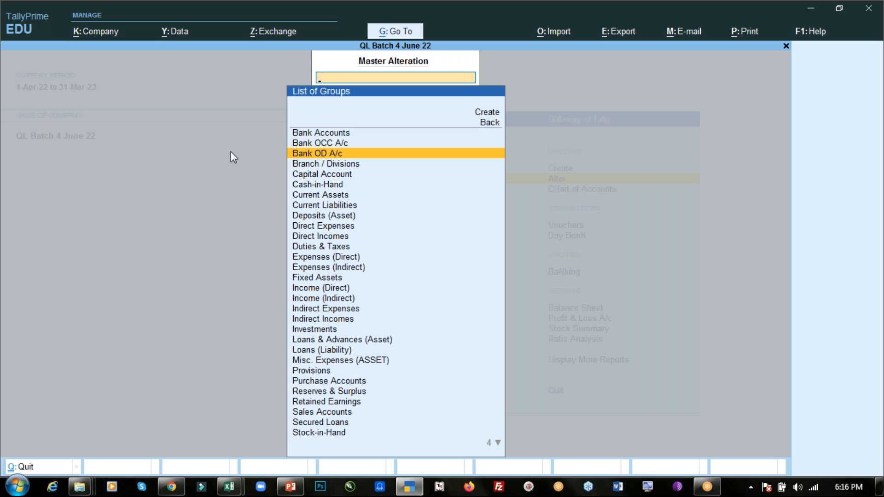
key(Down)
key(Down)
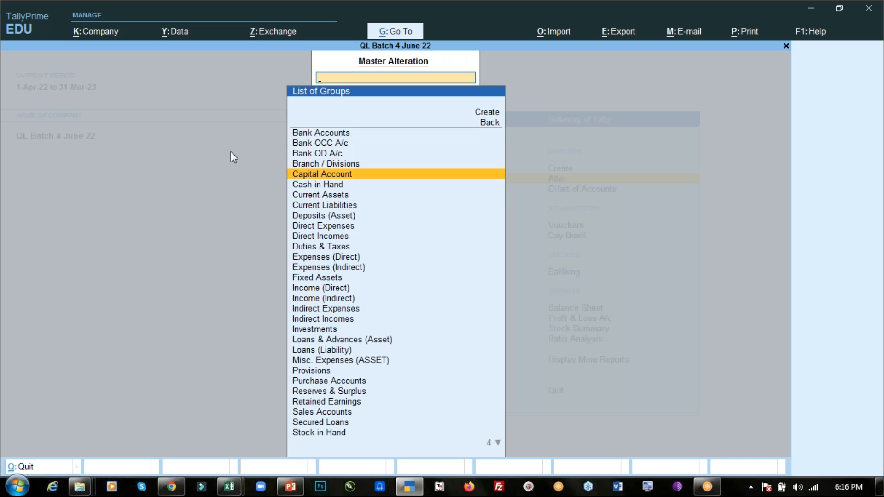
key(Down)
key(Down)
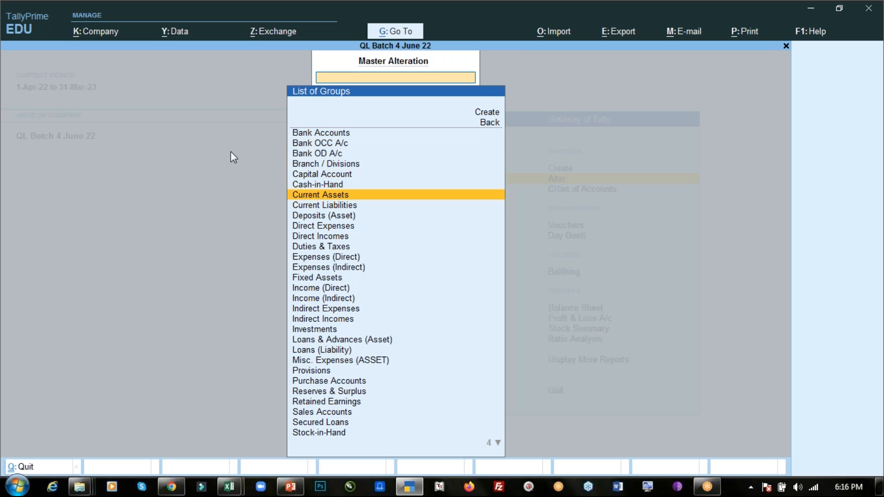
key(Down)
key(Down)
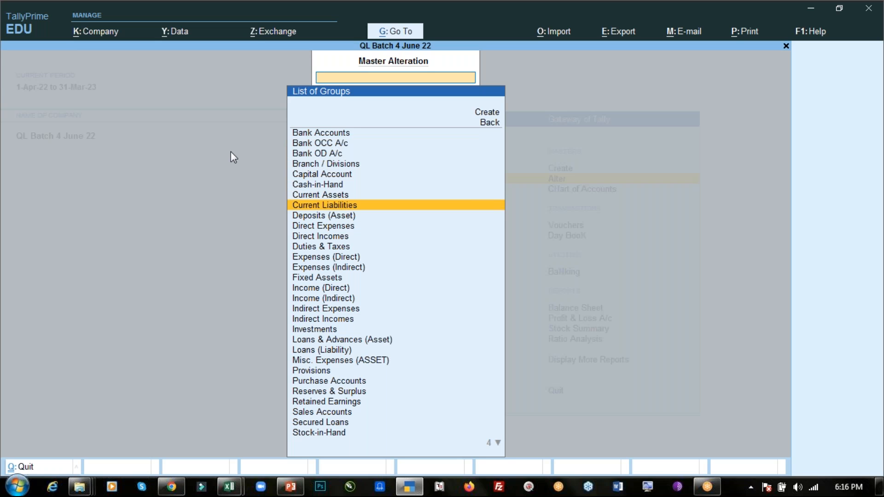
key(Down)
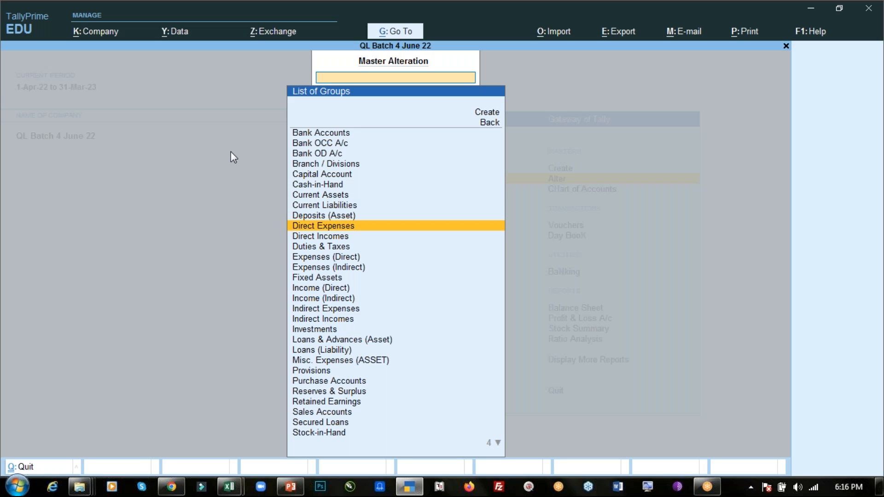
key(Down)
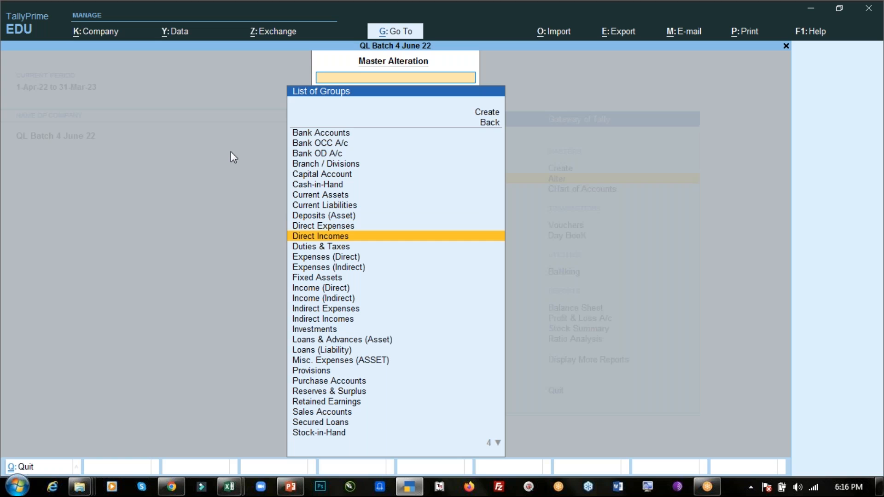
key(Down)
key(Down)
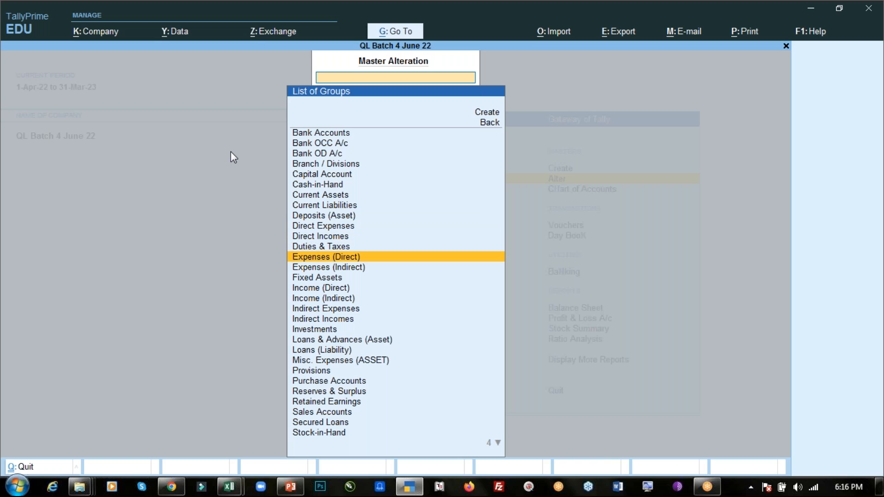
key(Down)
key(Down)
key(Down)
key(Down)
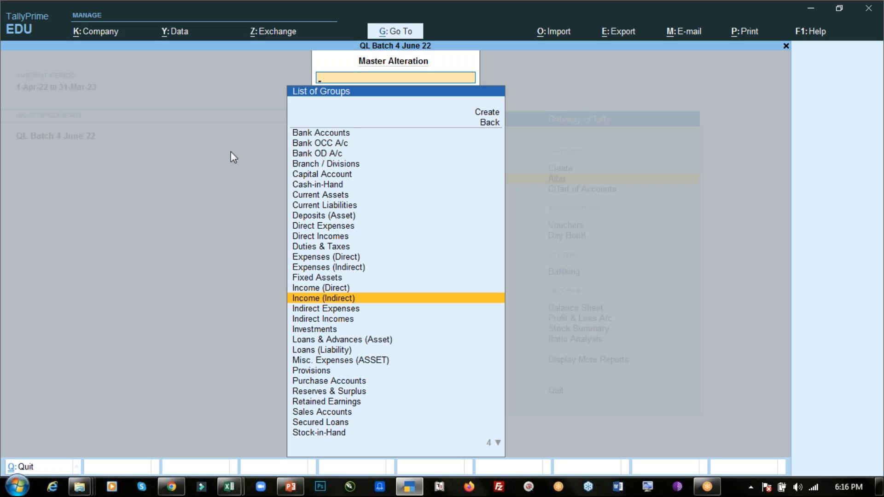
key(Down)
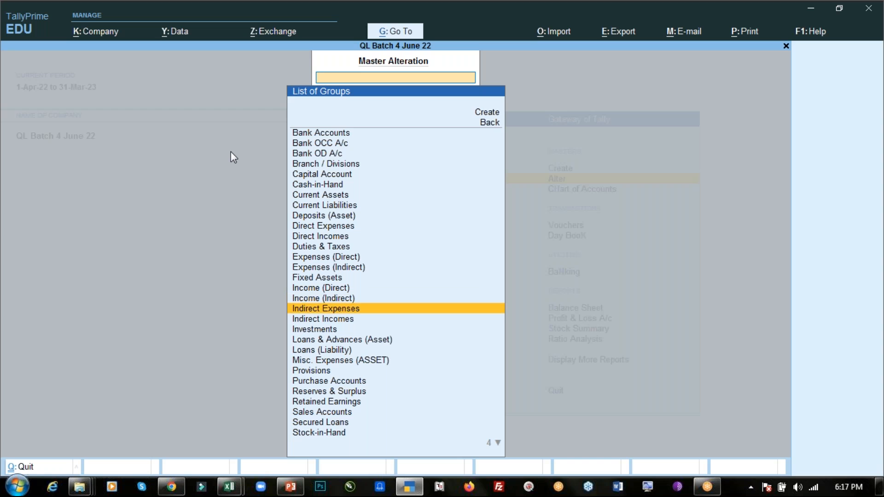
key(Down)
key(Down)
key(Down)
key(Down)
key(Down)
key(Down)
key(Down)
key(Down)
key(Down)
key(Down)
key(Down)
key(Down)
key(Down)
key(Down)
key(Down)
key(Down)
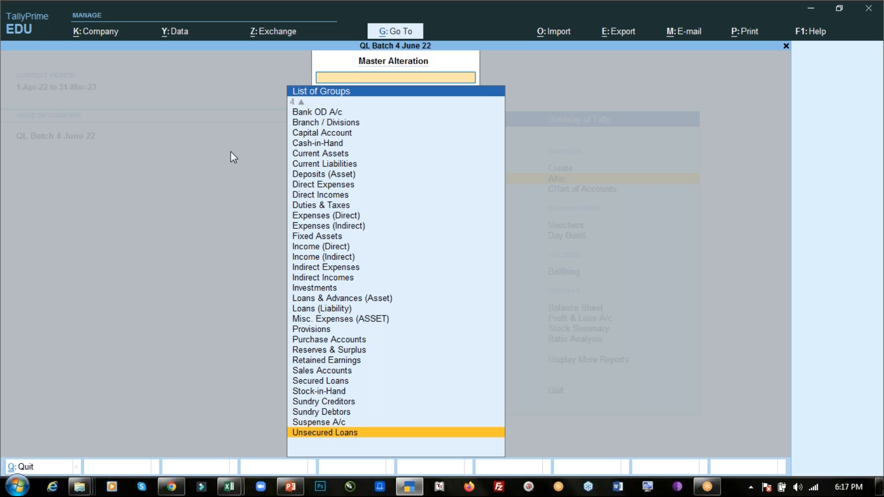
key(Escape)
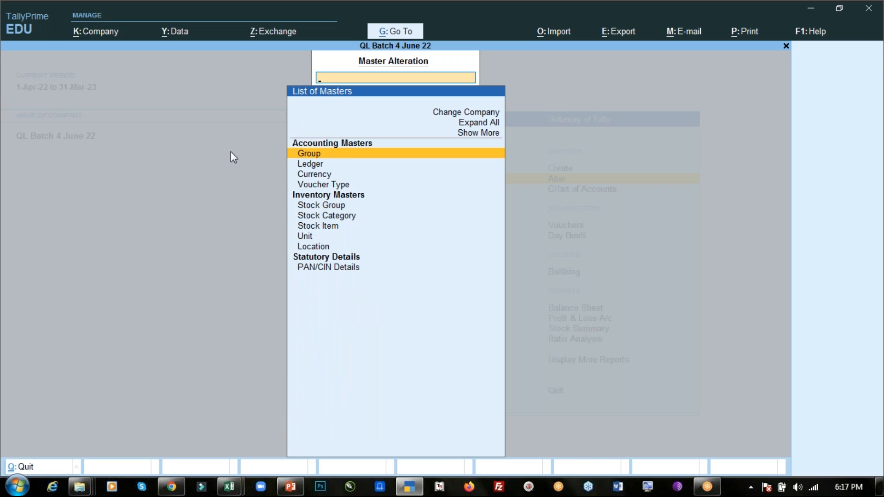
key(Escape)
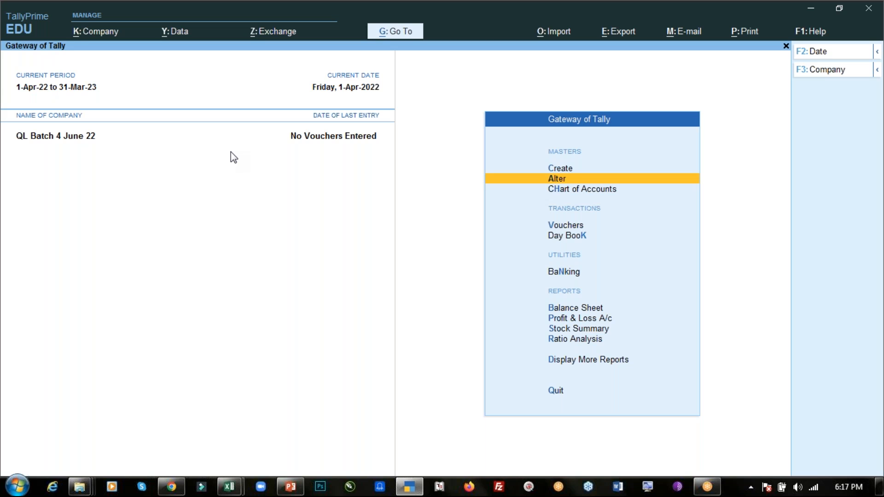
- Start a new accounting group named Outstanding Expense with the alias O/s Exp
key(Up)
key(Return)
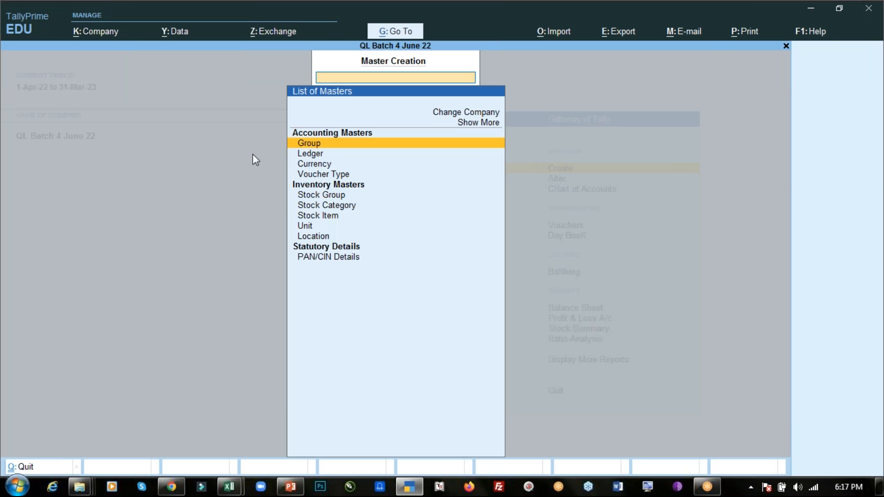
key(Return)
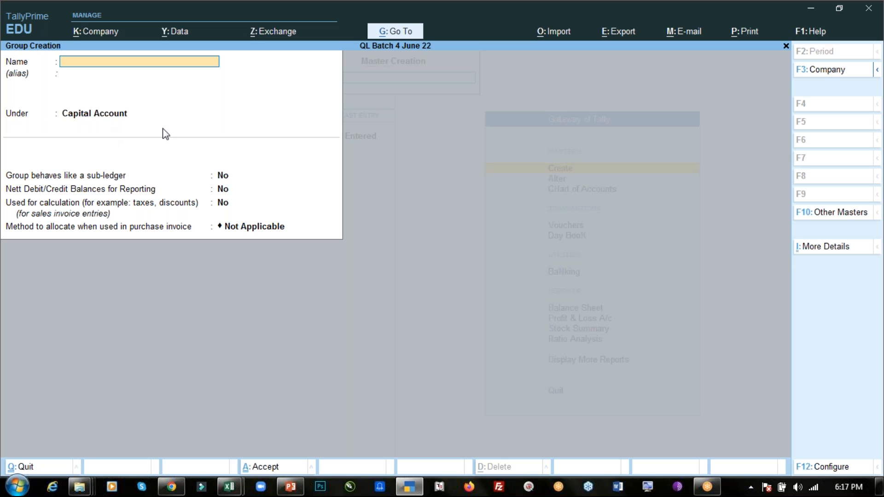
text(Outstanding Expense)
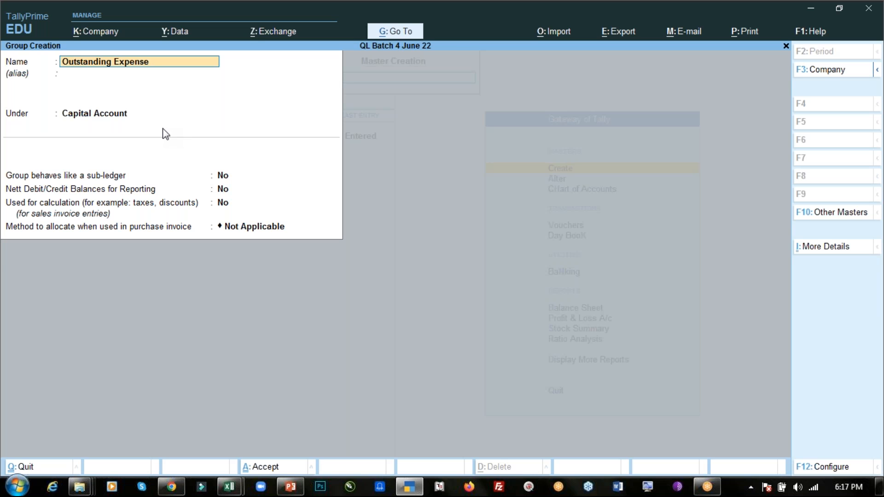
key(Return)
text(O/s Exp)
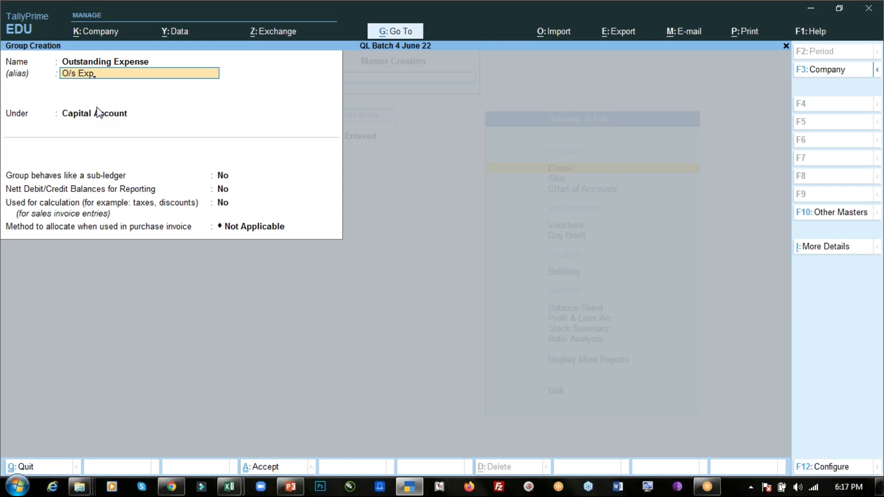
- Place the new group under Current Liabilities, save it and return to the Gateway of Tally
key(Return)
key(Return)
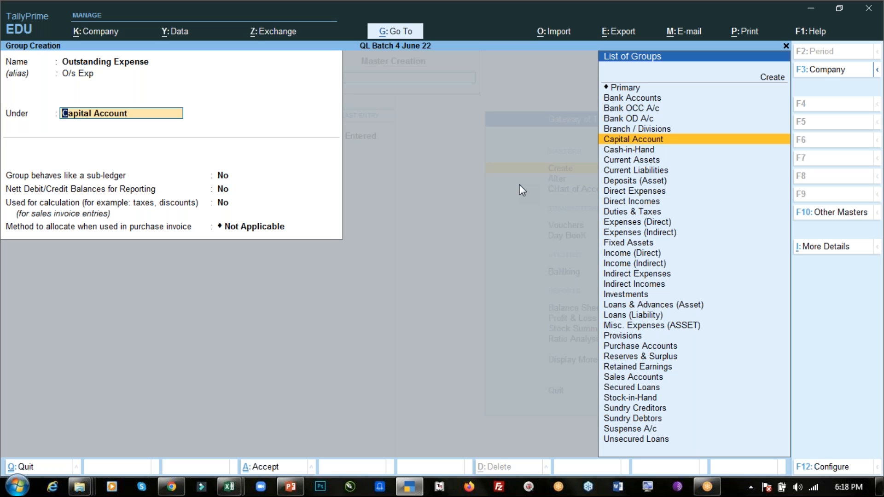
key(Down)
key(Down)
key(Down)
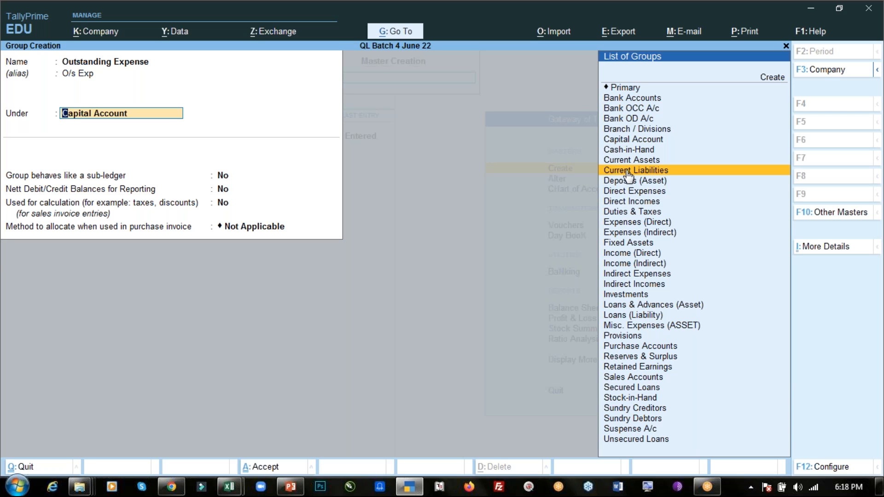
key(Return)
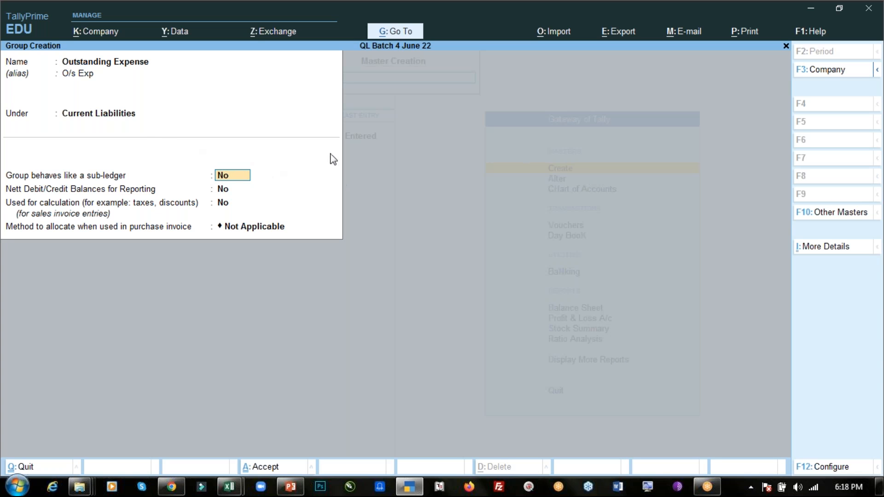
key(ctrl+a)
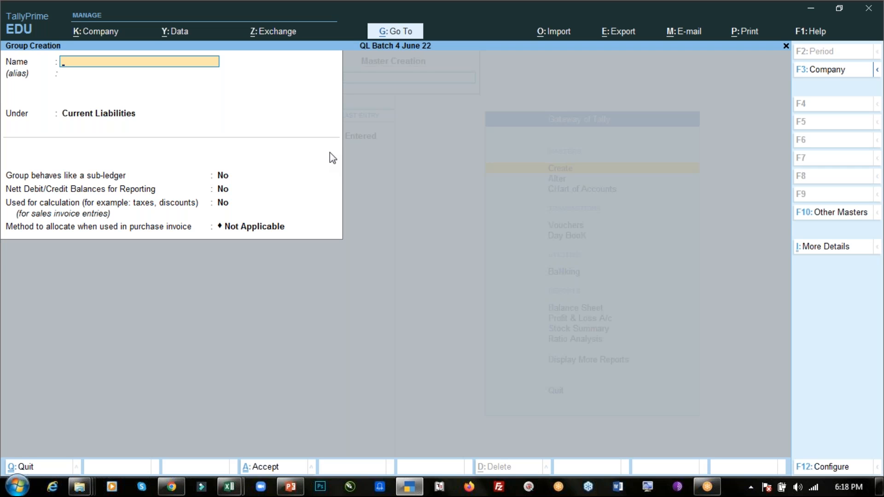
key(Escape)
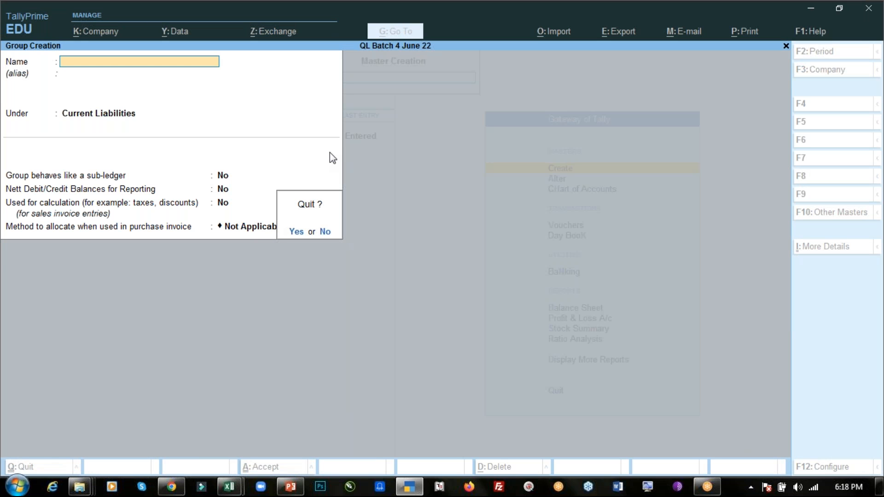
key(y)
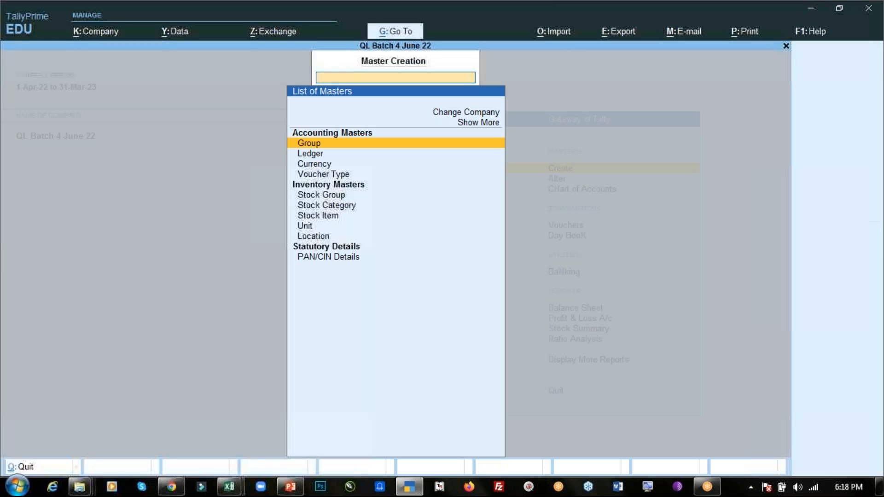
key(Escape)
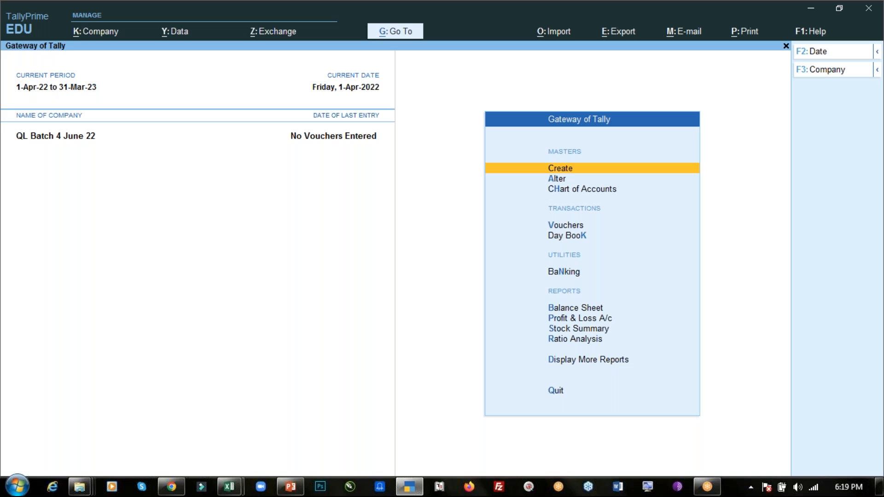
- Find the Outstanding Expense group and open it for alteration
key(Down)
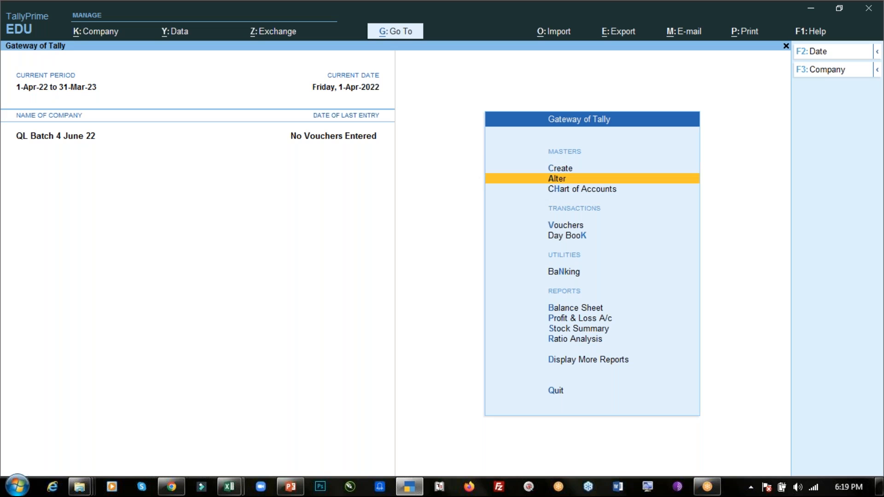
key(Return)
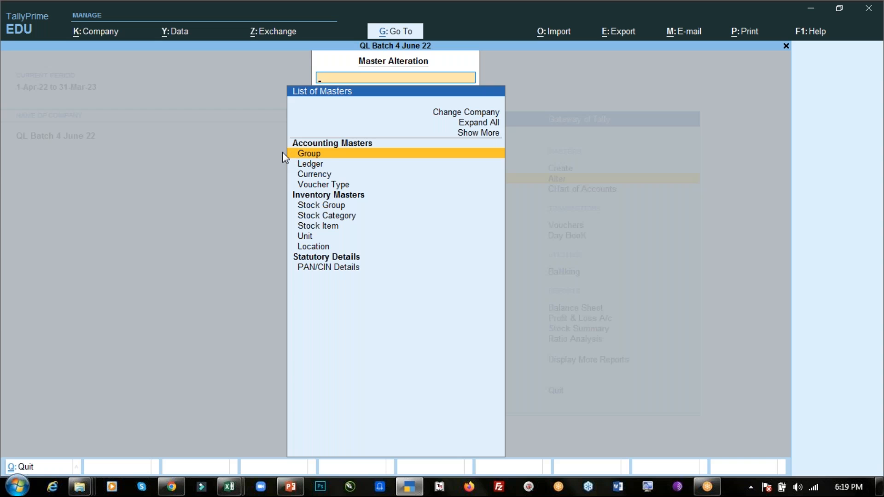
key(Return)
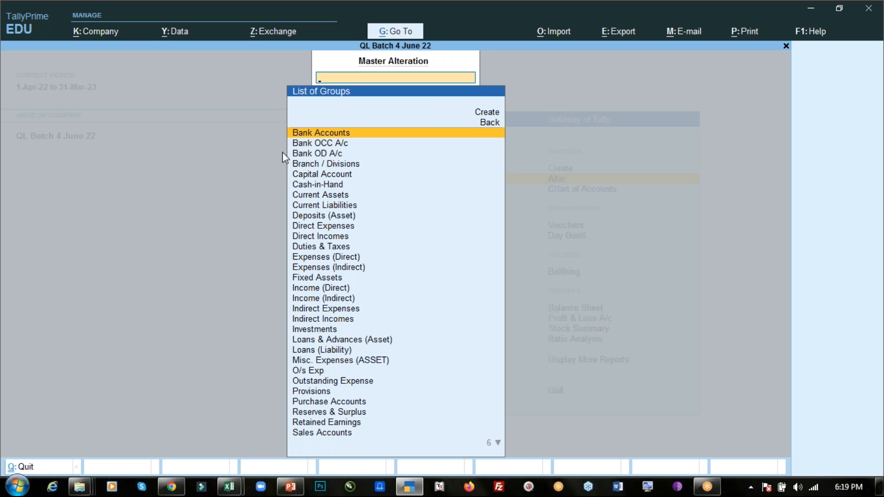
text(Out)
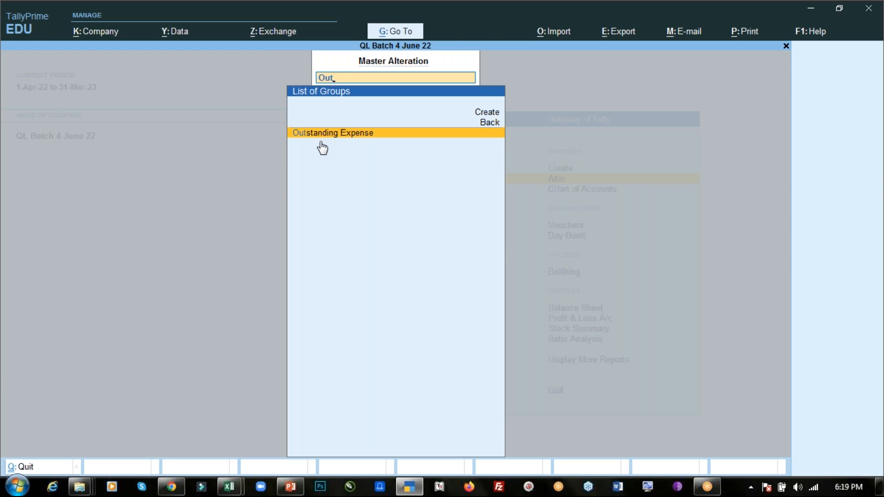
key(Return)
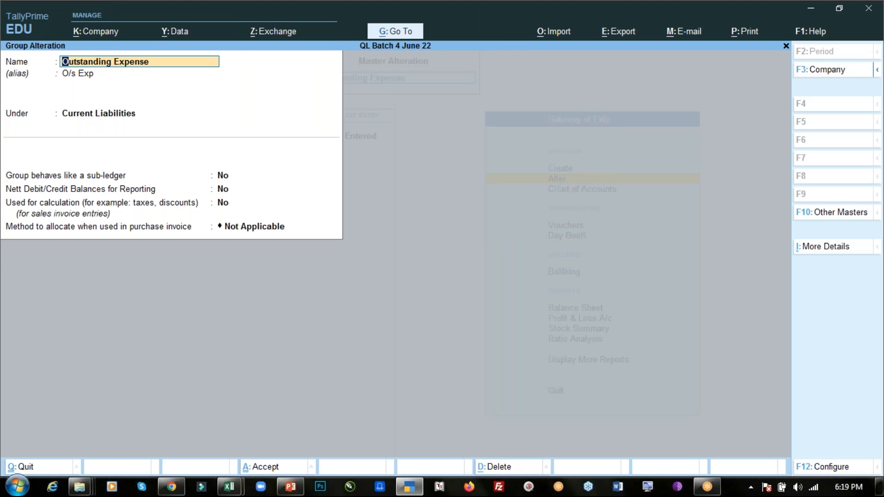
- Clear the alias of the Outstanding Expense group and keep it under Current Liabilities
key(Return)
key(BackSpace)
key(Return)
key(Return)
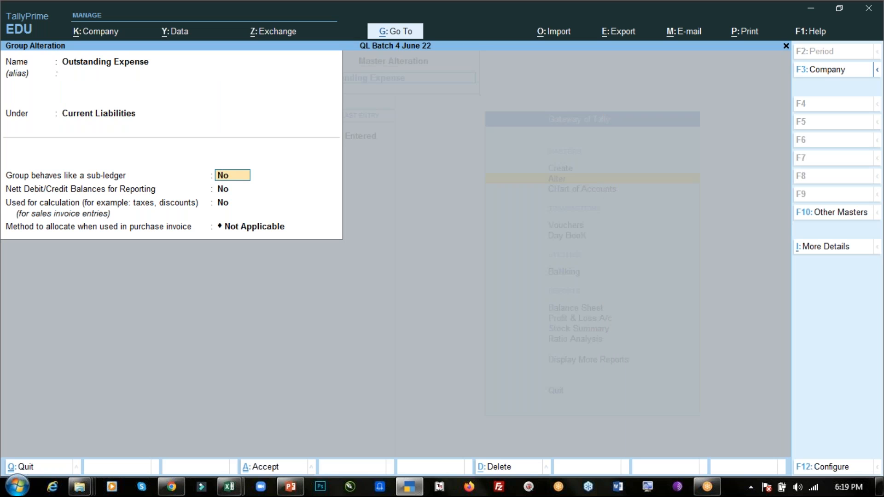
- Delete the Outstanding Expense group and confirm the deletion
key(alt)
key(alt+d)
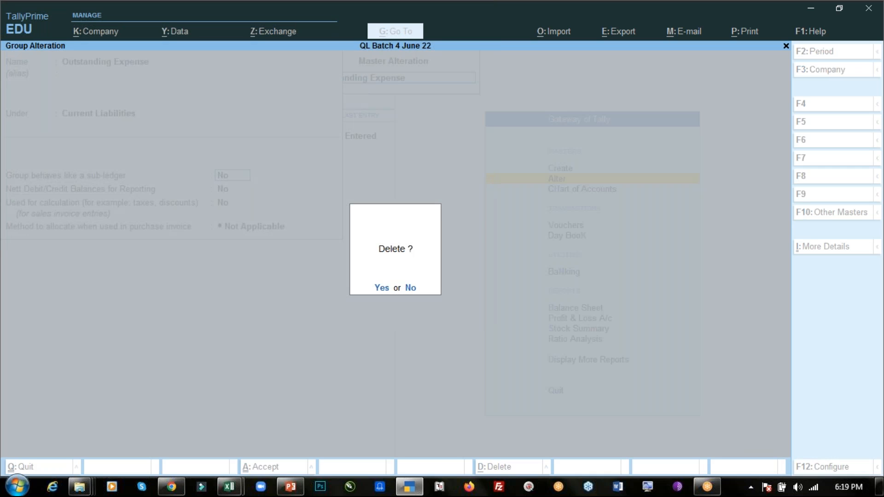
key(n)
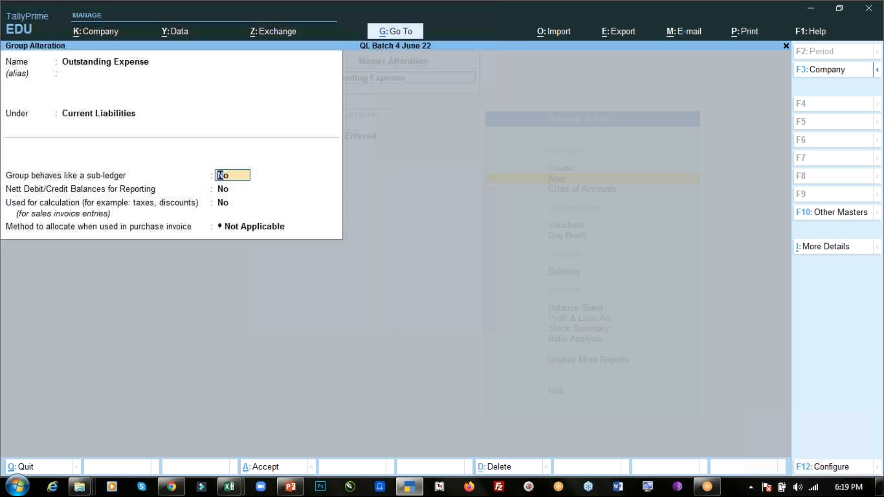
key(alt+d)
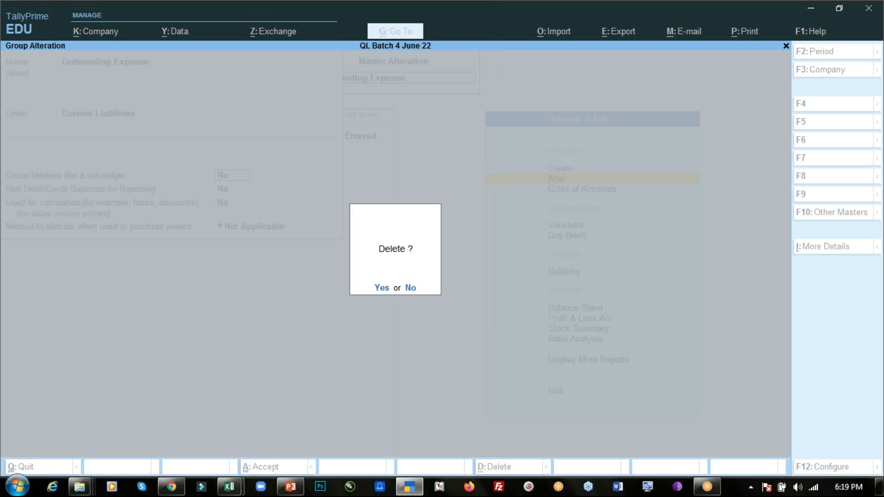
key(y)
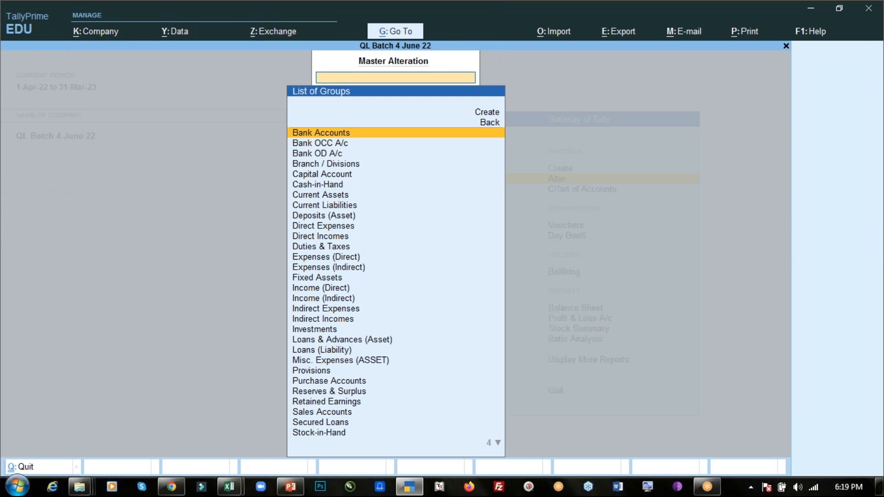
- Search the master and group lists for "Out" to check for the deleted group, and return to the Gateway of Tally
text(Out)
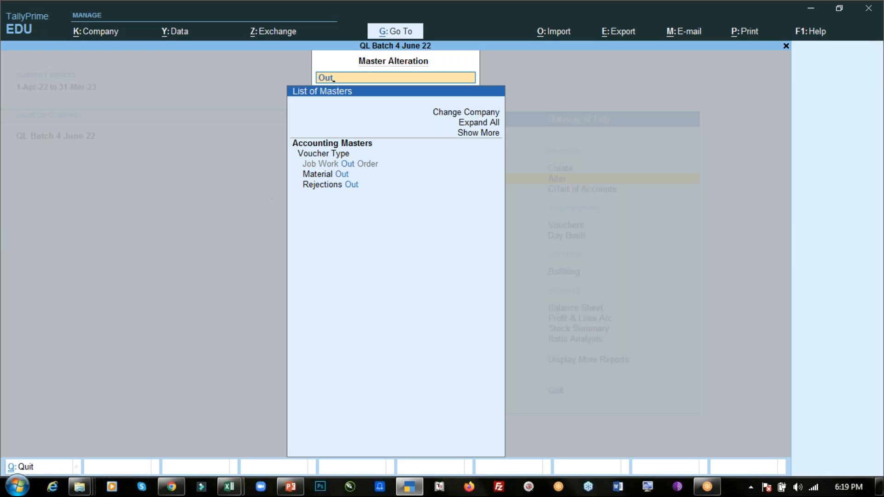
key(Escape)
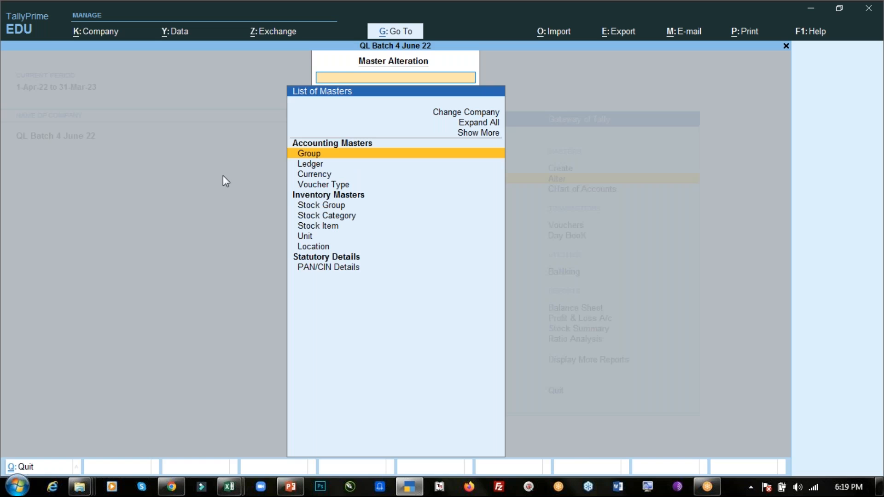
key(Escape)
key(Return)
key(Return)
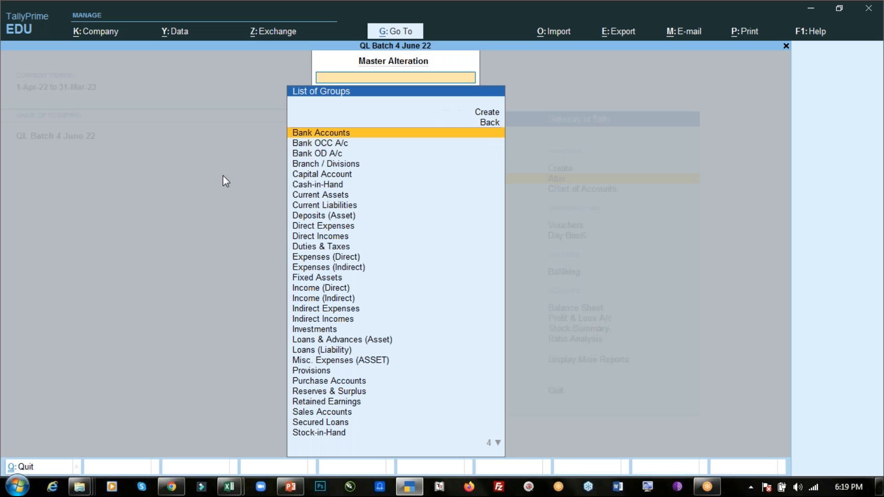
text(Out)
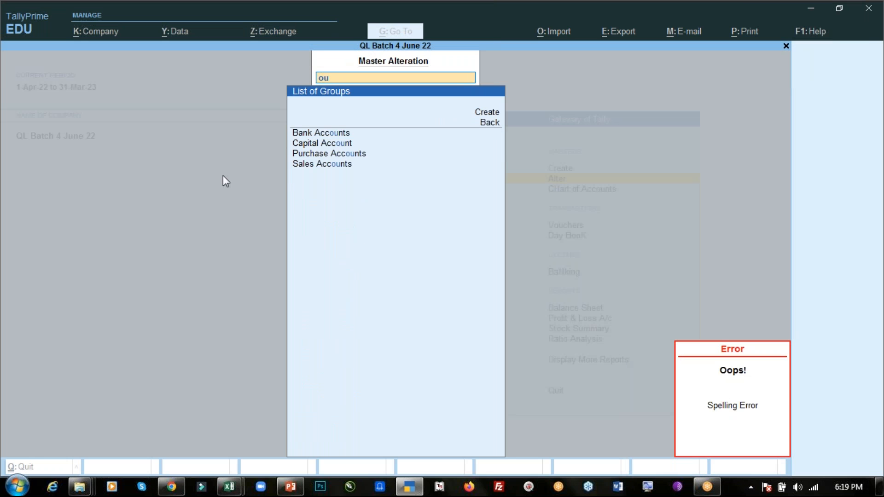
key(Escape)
key(Escape)
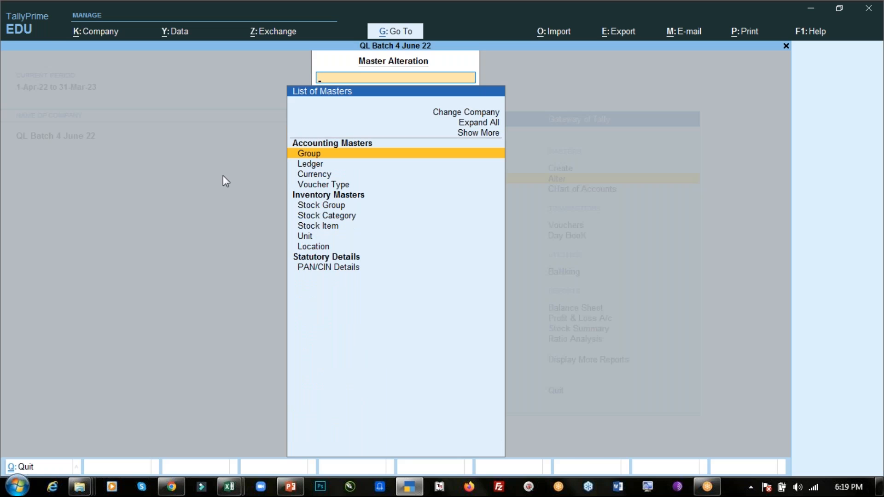
key(Escape)
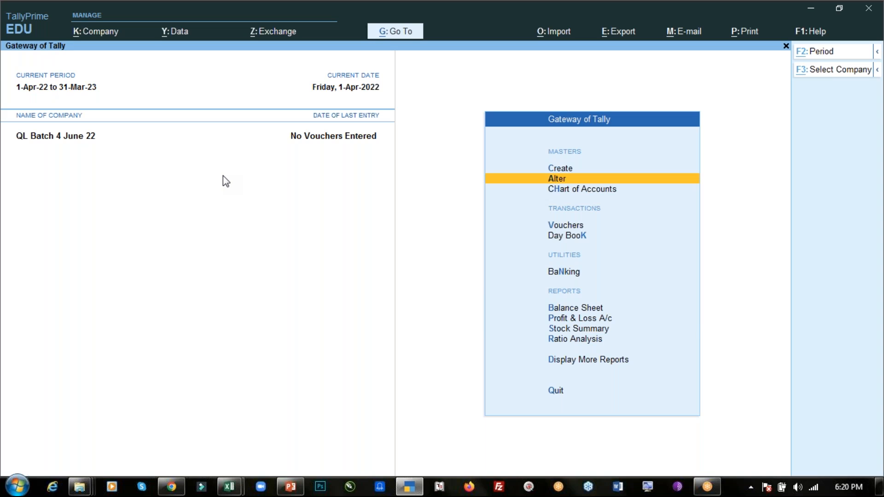
- Switch to the Day - 3.pdf notes in Chrome and highlight the "Creation of groups & subgroups" topic in the Content list
key(alt+Tab)
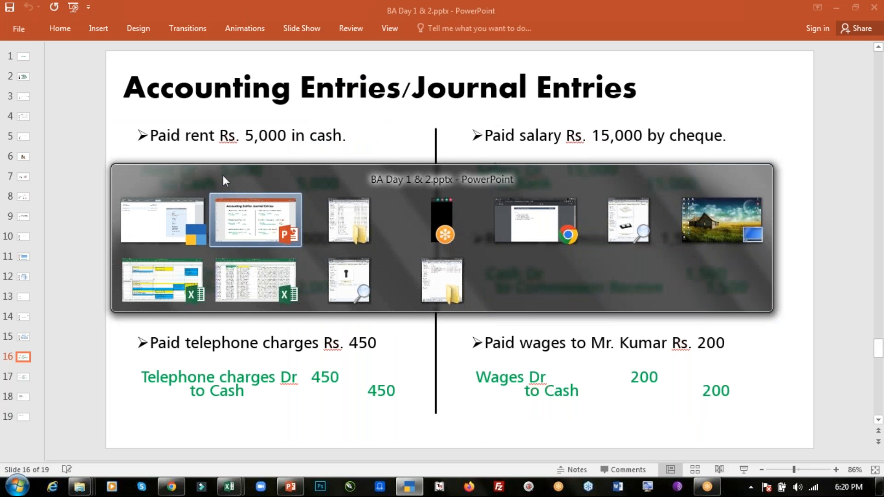
key(alt+Tab)
key(alt+Tab)
key(alt+Tab)
scroll(140, 199, up, 2)
drag(135, 203, 363, 210)
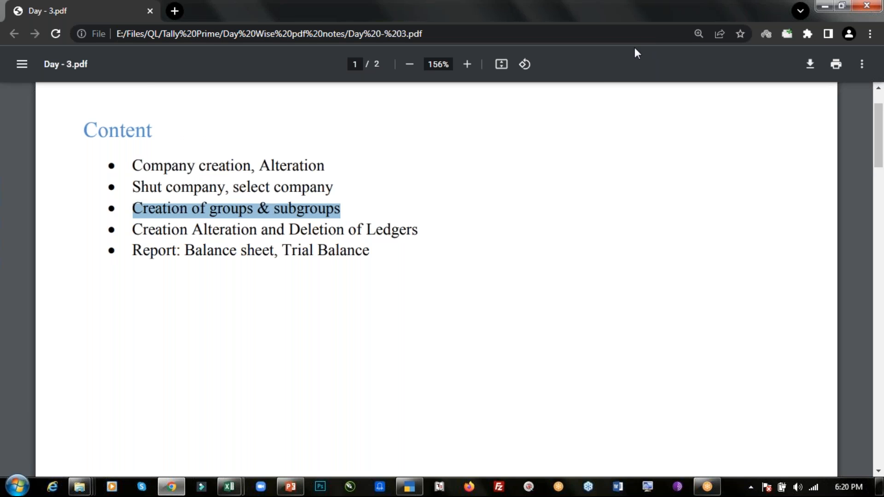
click(662, 24)
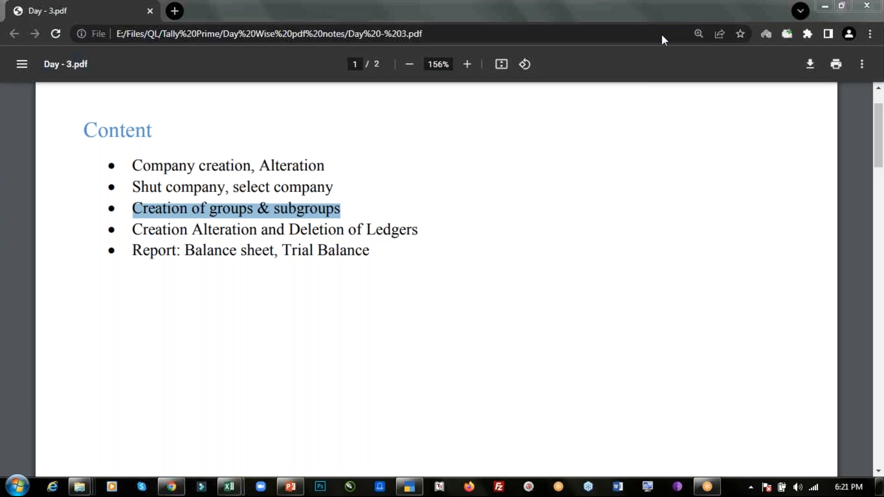
- Switch to PowerPoint to review the Accounting Entries/Journal Entries slide, and return to TallyPrime
key(alt+Tab)
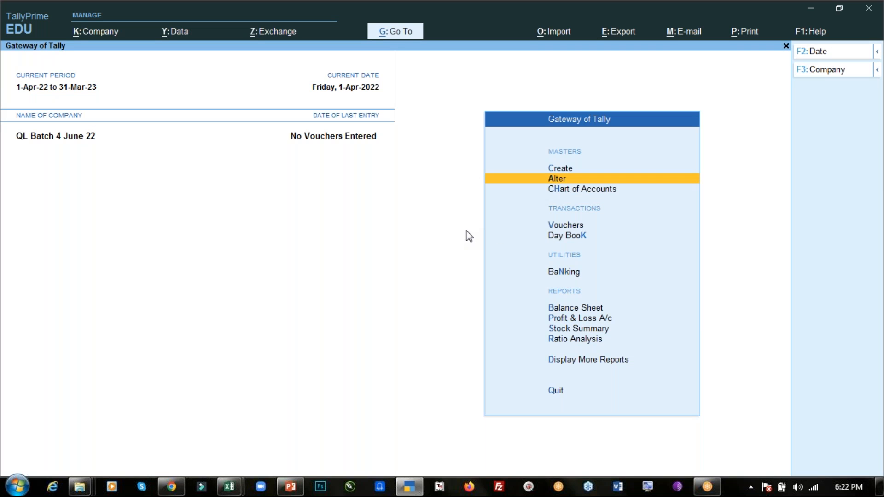
key(alt+Tab)
key(Tab)
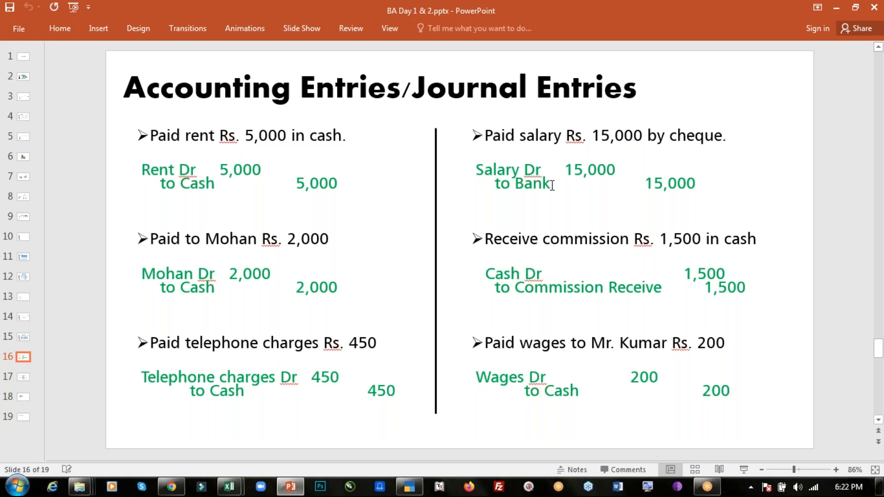
key(alt+Tab)
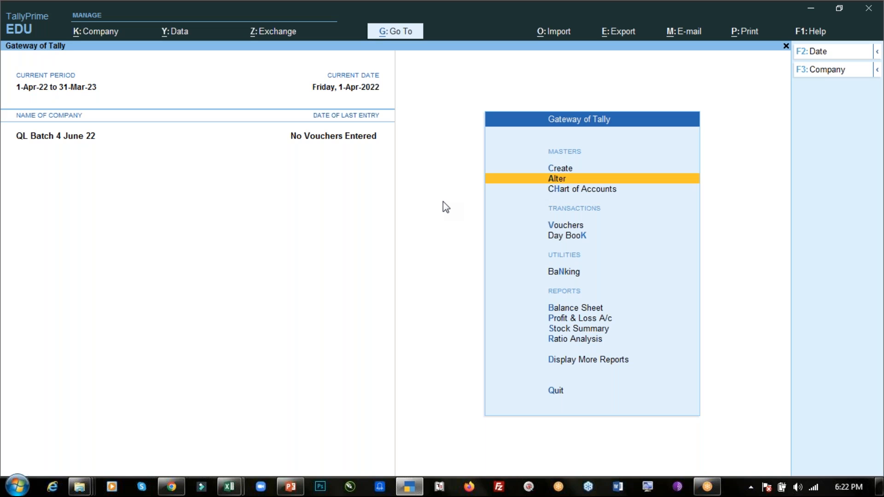
- Open the list of groups available for alteration and examine it from Bank Accounts to Unsecured Loans
click(488, 182)
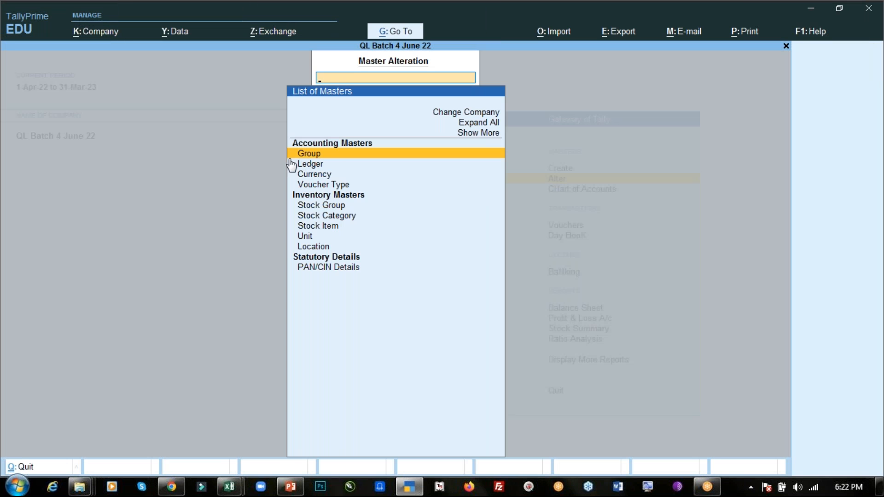
key(Return)
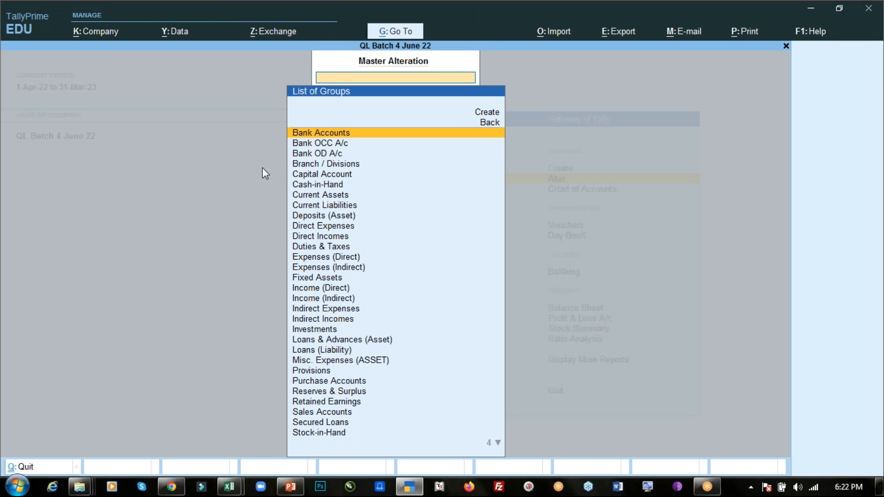
key(Down)
key(Down)
key(Down)
key(Down)
key(Down)
key(Down)
key(Down)
key(Down)
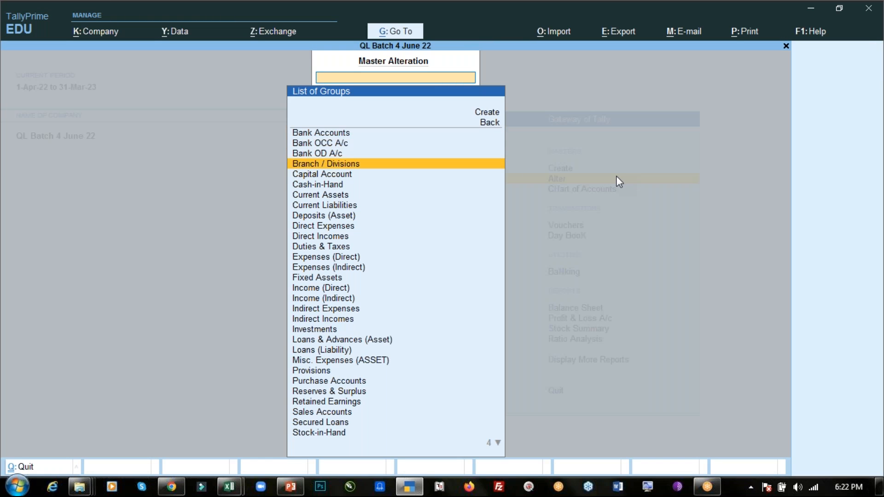
key(Down)
key(Down)
key(Down)
key(Down)
key(Down)
key(Down)
key(Down)
key(Down)
key(Down)
key(Down)
key(Down)
key(Down)
key(Down)
key(Down)
key(Down)
key(Down)
key(Down)
key(Down)
key(Down)
key(Down)
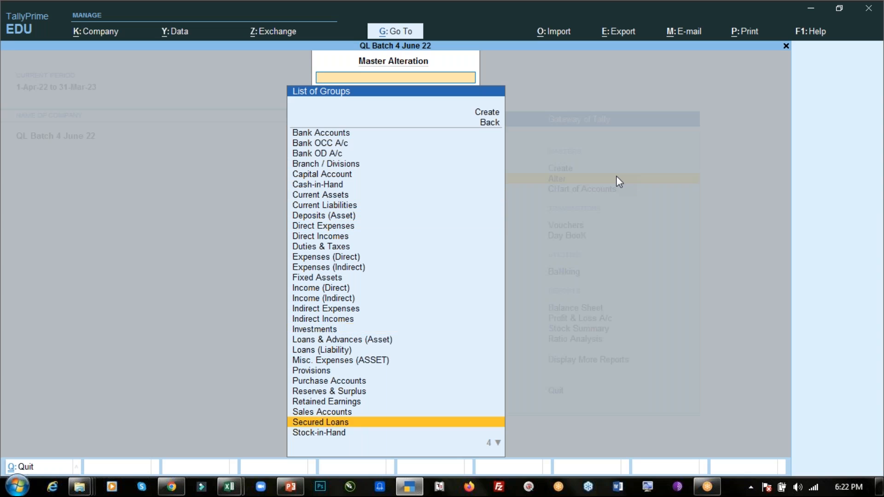
key(Up)
key(Up)
key(Up)
key(Up)
key(Up)
key(Up)
key(Up)
key(Up)
key(Up)
key(Up)
key(Up)
key(Up)
key(Up)
key(Up)
key(Up)
key(Up)
key(Up)
key(Up)
key(Up)
key(Up)
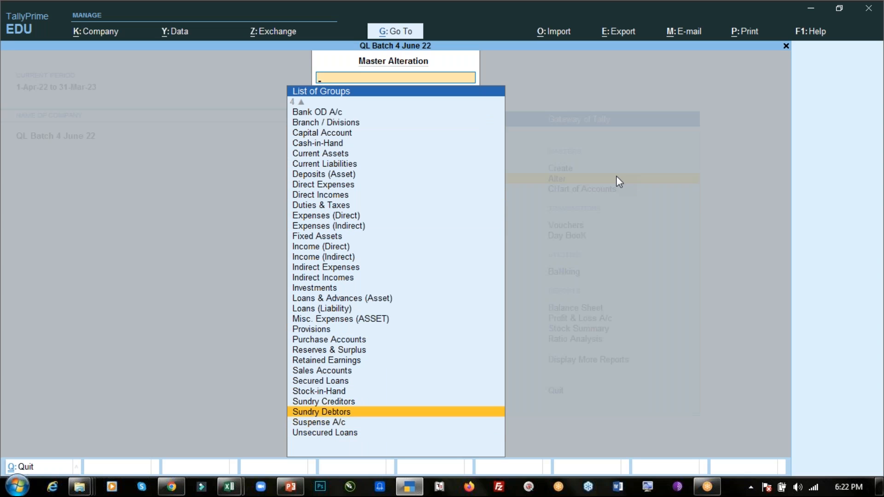
key(Up)
key(Up)
key(Up)
key(Up)
key(Up)
key(Up)
key(Down)
key(Down)
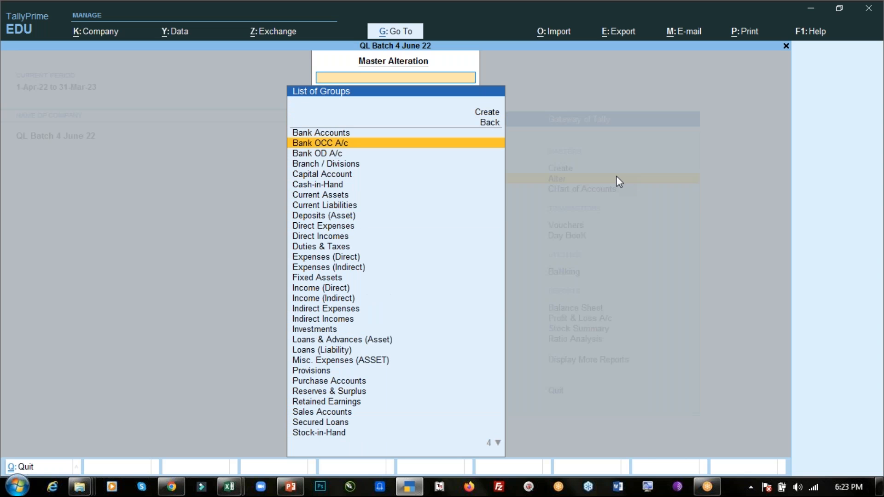
- Open the Bank Accounts group, check which group it falls under, and go back to the list of groups
key(Up)
key(Return)
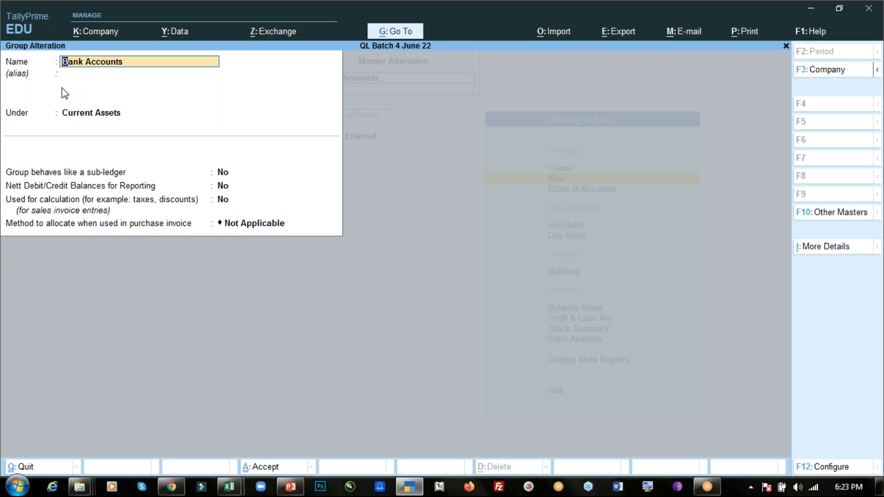
key(BackSpace)
key(Escape)
- Open the Current Assets group, check its parent and nature of group, and go back to the list of groups
key(Down)
key(Down)
key(Down)
key(Down)
key(Down)
key(Down)
key(Down)
key(Up)
key(Return)
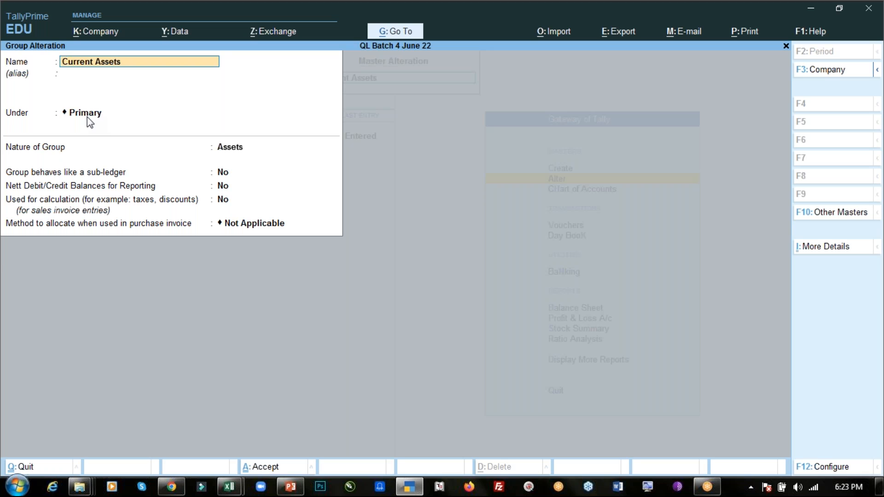
key(BackSpace)
key(Escape)
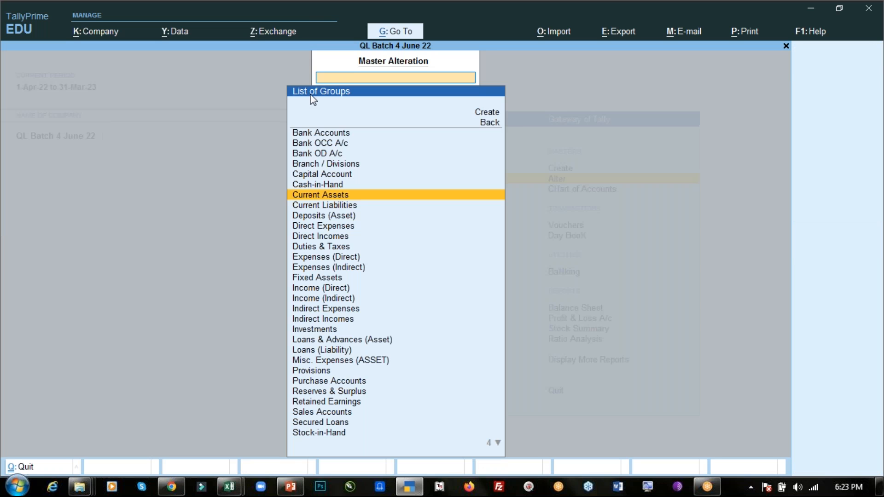
- Review the Bank Accounts group's parent once more for comparison, and return to the Gateway of Tally without changing it
click(309, 134)
key(Return)
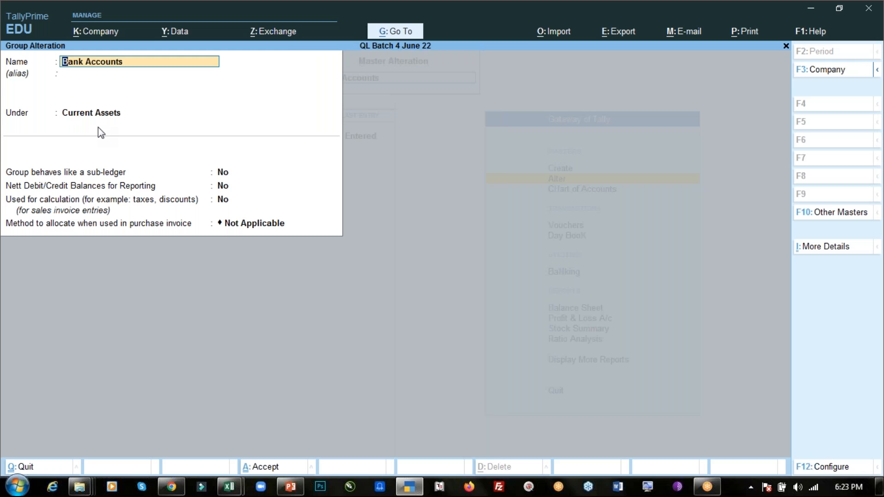
key(BackSpace)
key(Escape)
key(y)
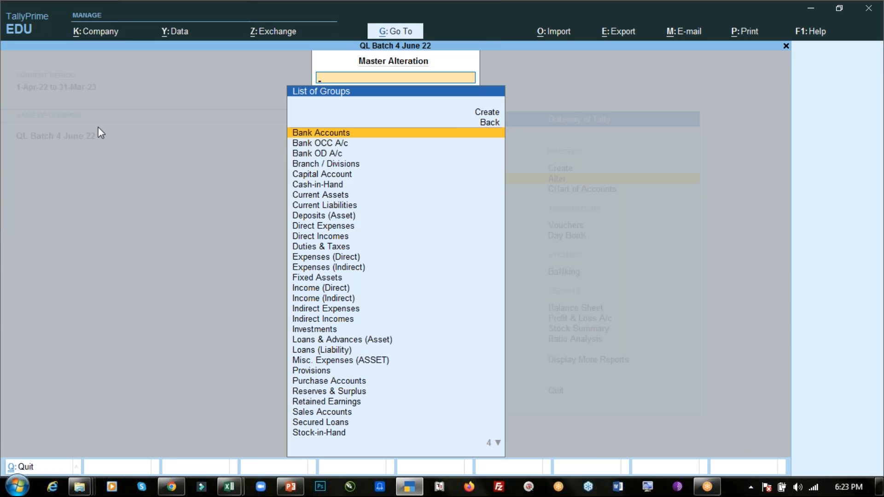
key(Escape)
key(Escape)
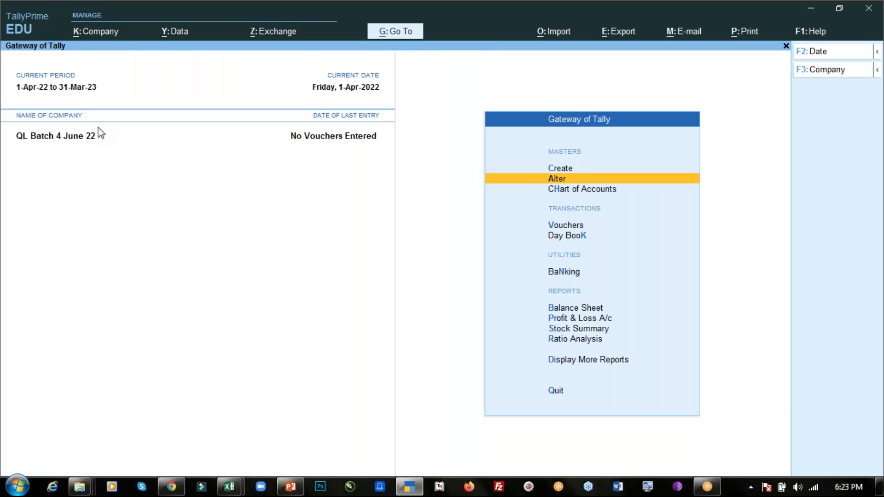
- Start a new accounting group named Outstanding Expense
key(Up)
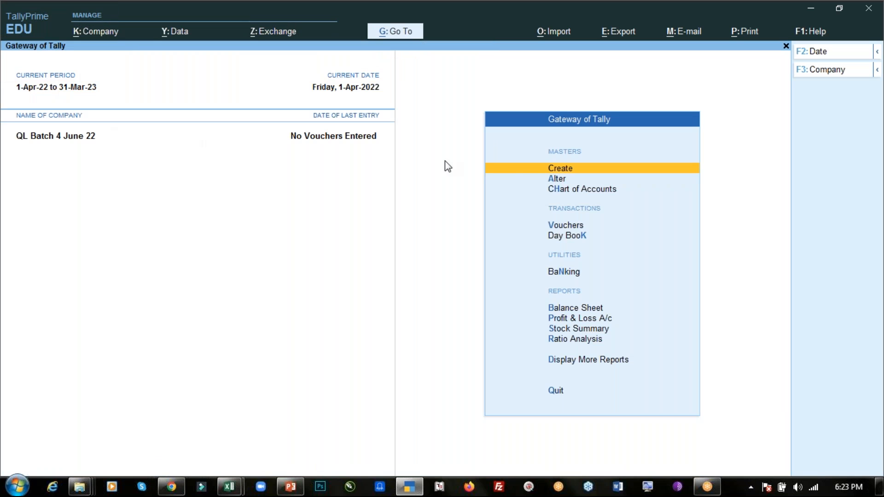
click(502, 173)
click(316, 147)
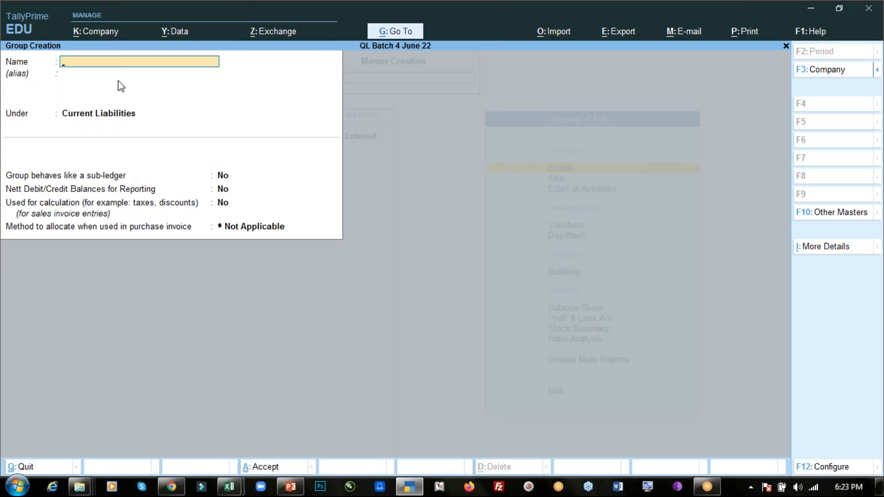
text(Outstanding Expense)
key(Return)
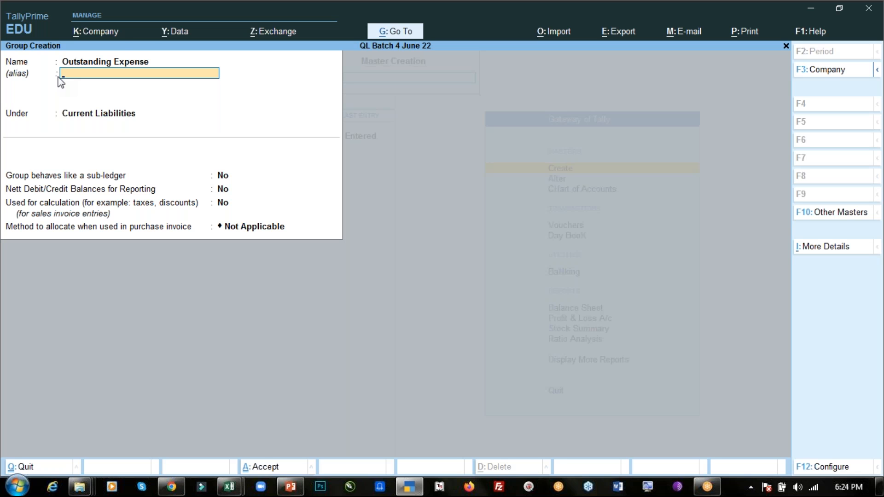
- Leave the alias blank, place the new group under Current Liabilities and save it
key(Return)
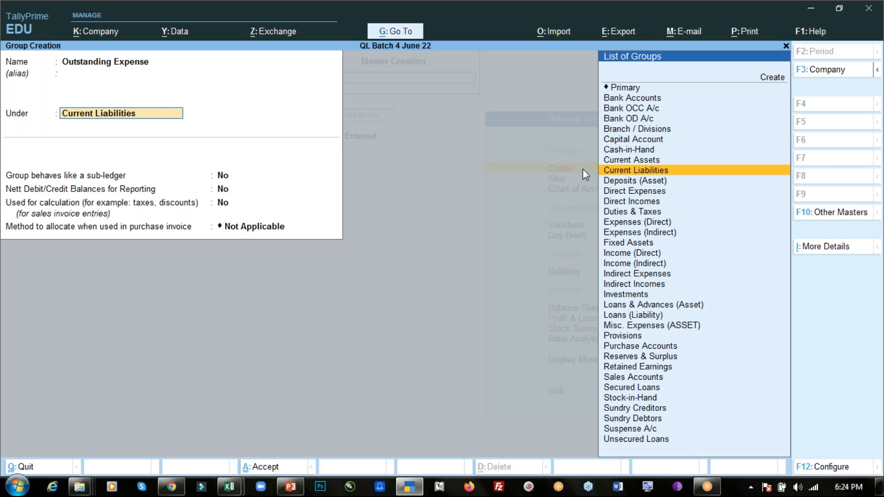
key(Return)
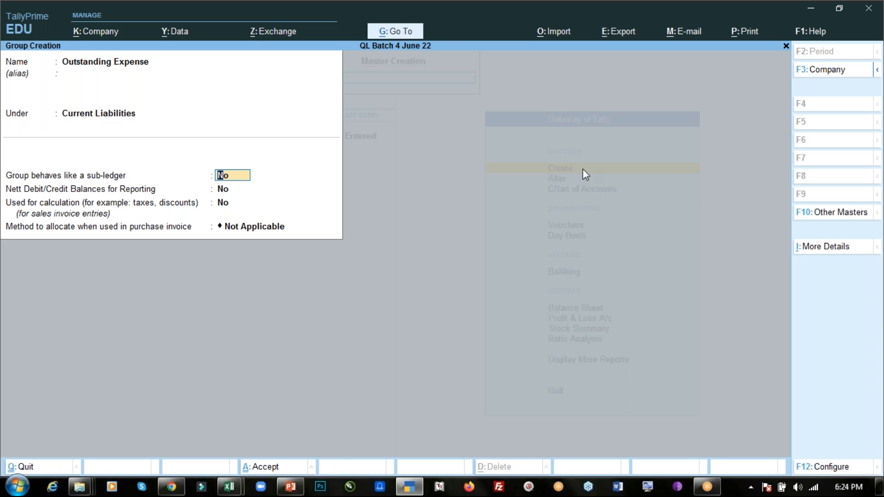
key(ctrl+a)
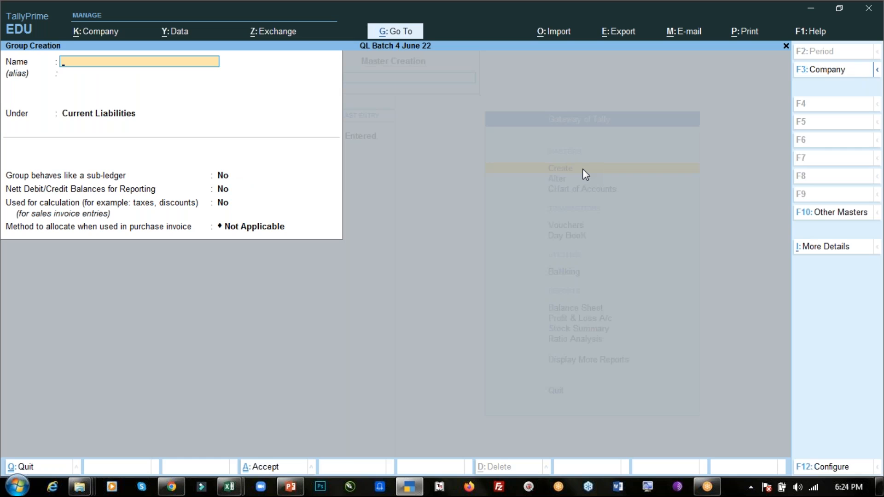
- Leave group creation and open the Outstanding Expense group for alteration
key(Escape)
key(Escape)
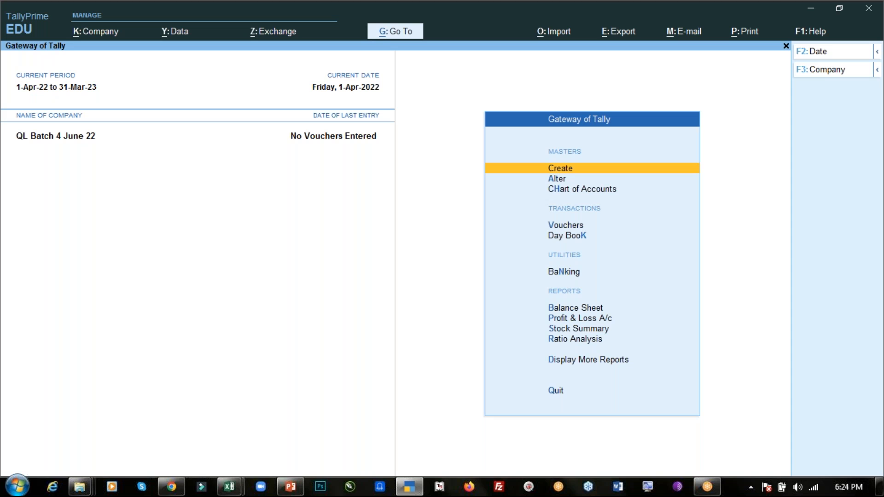
key(Down)
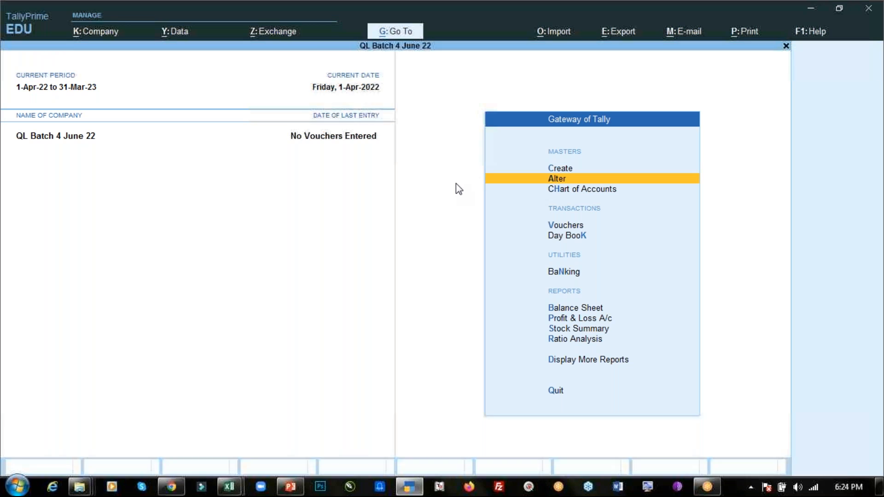
key(Return)
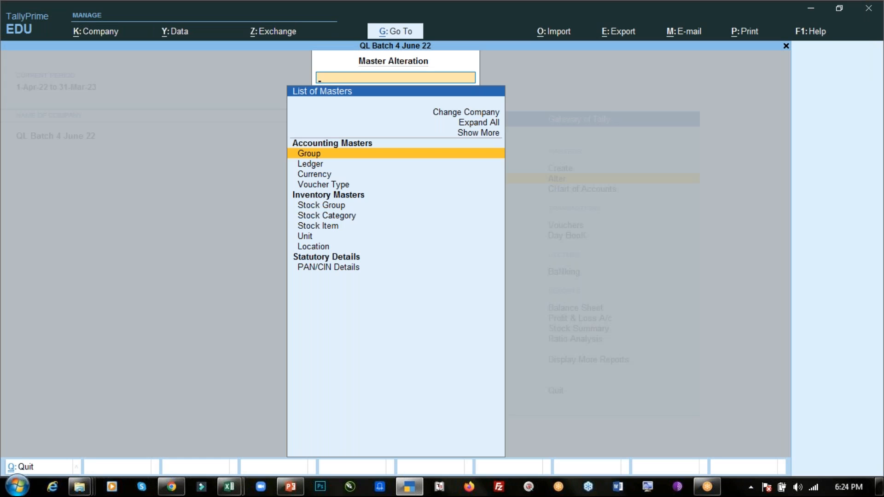
click(304, 155)
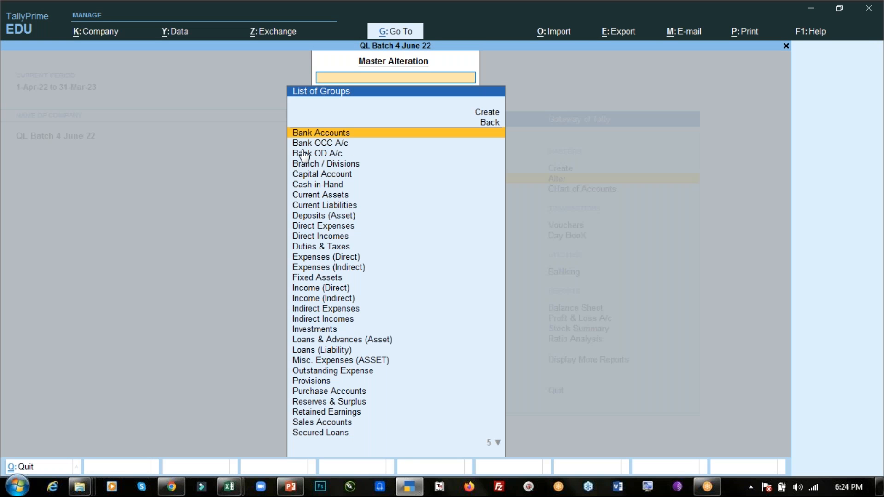
text(Out)
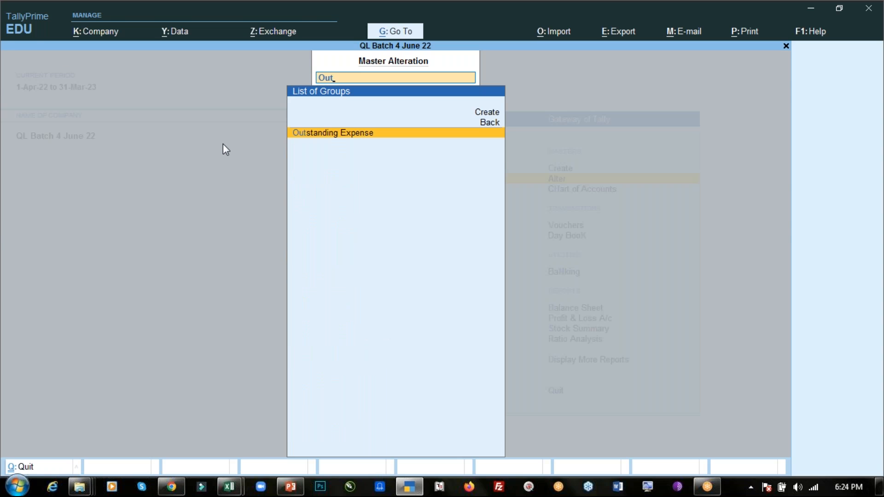
key(Return)
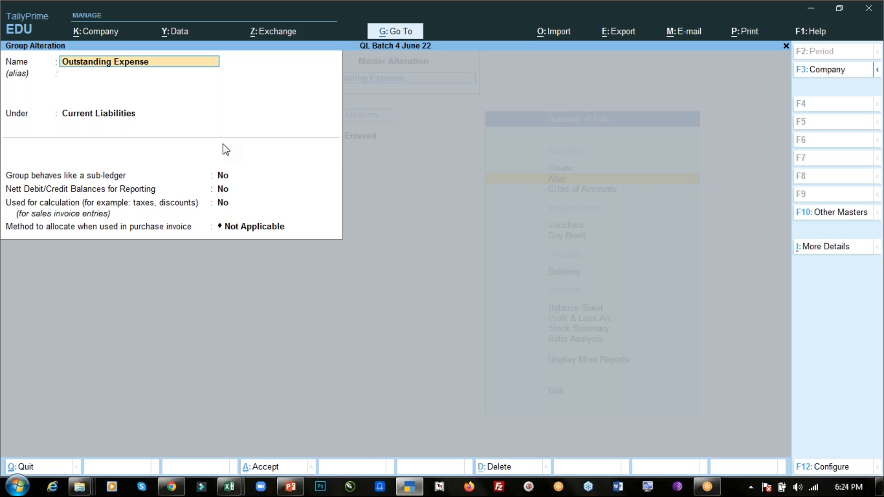
- Request deletion of the Outstanding Expense group, decline it, and return to the Gateway of Tally without altering the group
key(alt)
key(alt+d)
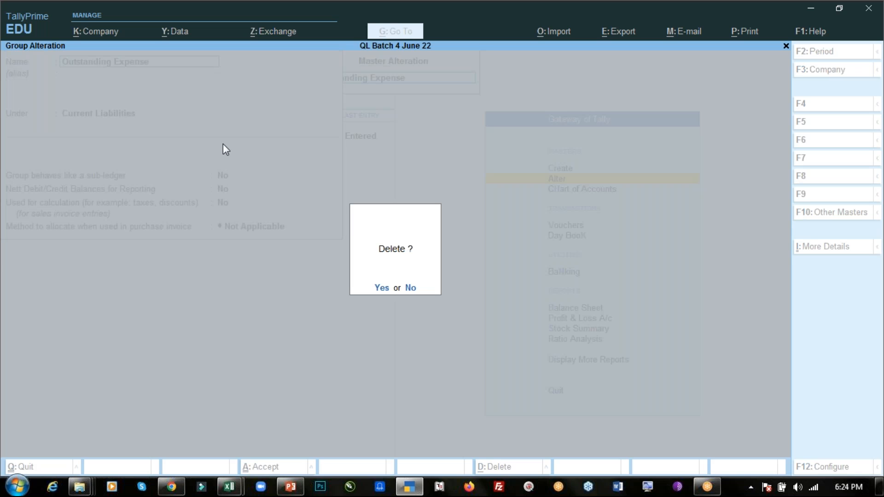
key(n)
key(BackSpace)
key(Escape)
key(y)
key(Escape)
key(Escape)
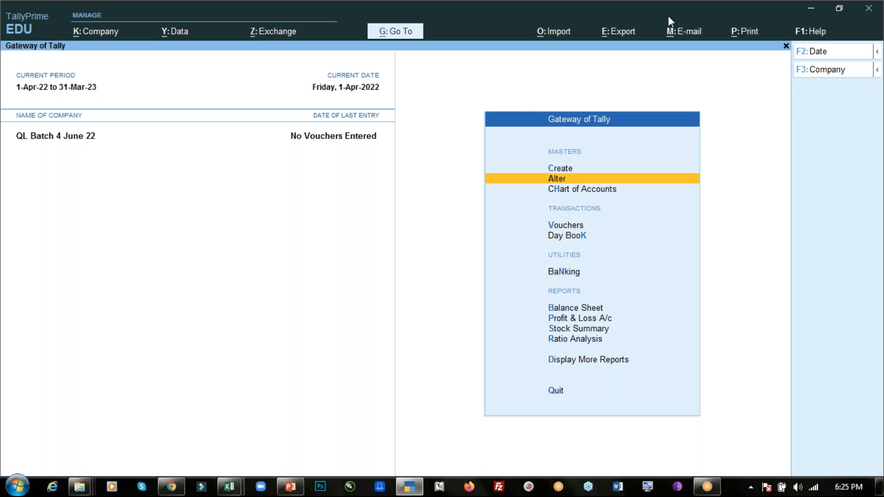
- Review the list of groups available for alteration and return to the Gateway of Tally
click(668, 16)
click(475, 110)
key(Return)
key(Down)
key(Up)
key(Return)
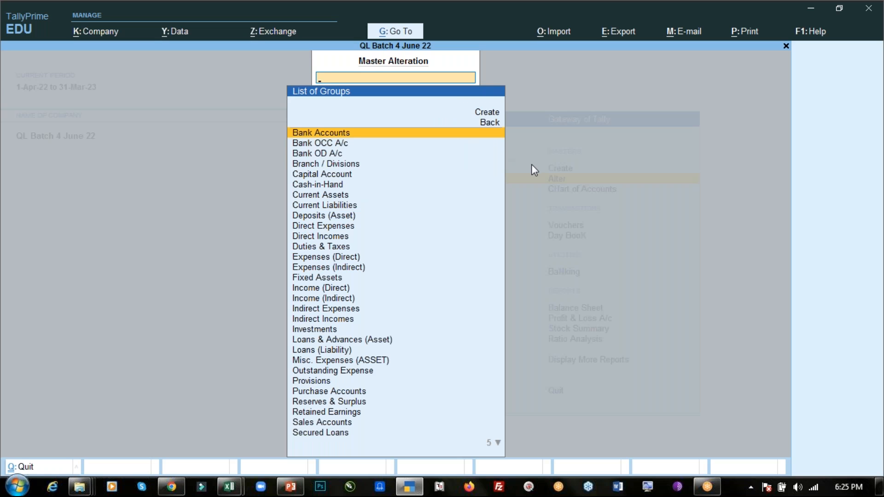
key(Escape)
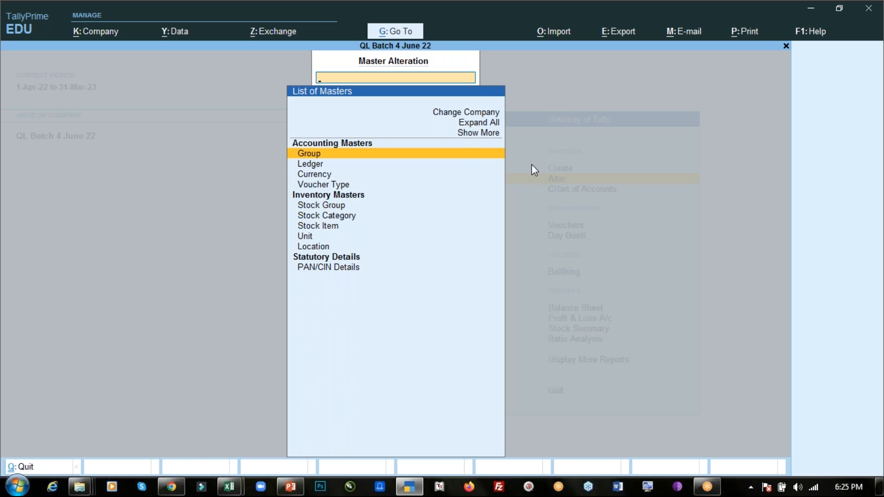
key(Escape)
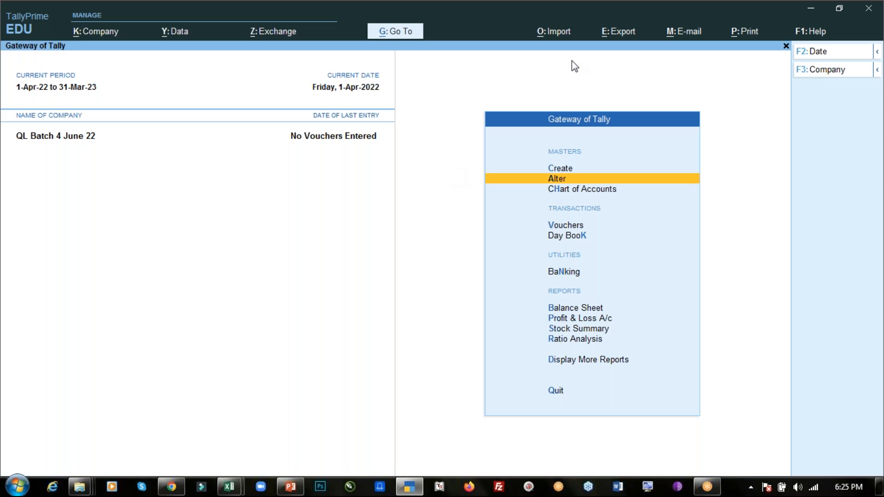
click(664, 19)
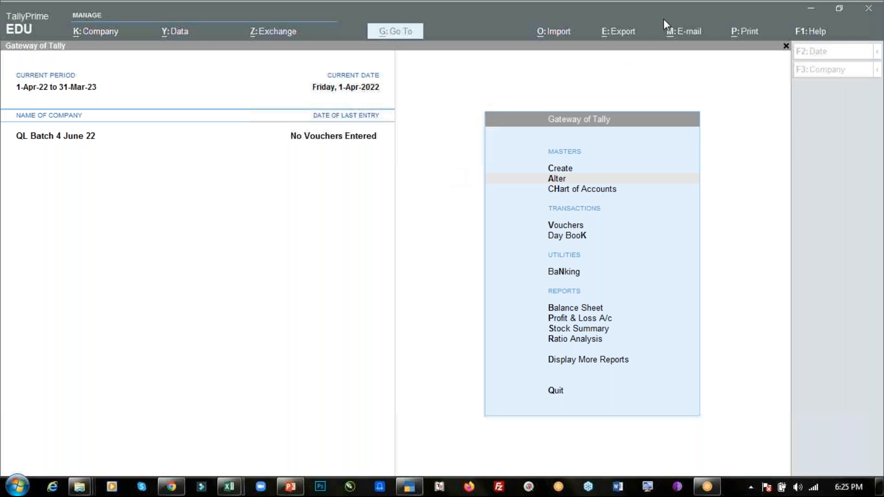
click(540, 76)
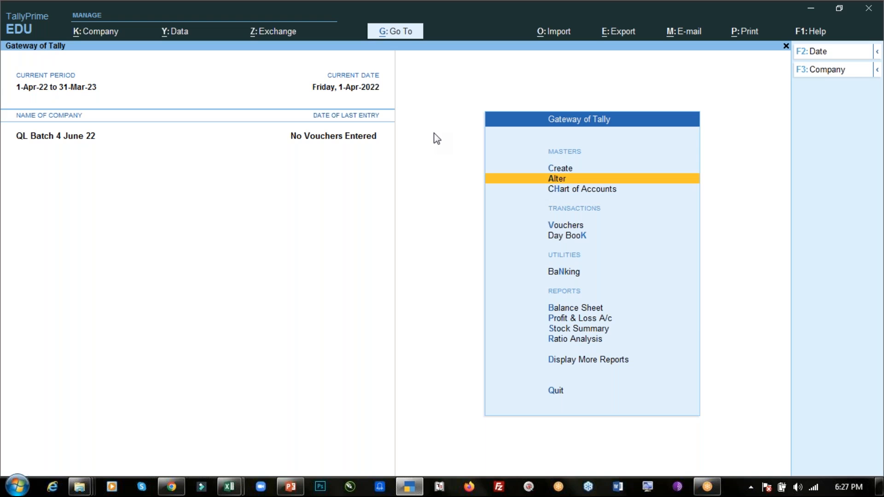
- Switch to PowerPoint to read the Accounting Entries/Journal Entries slide, and return to TallyPrime
key(alt+Tab)
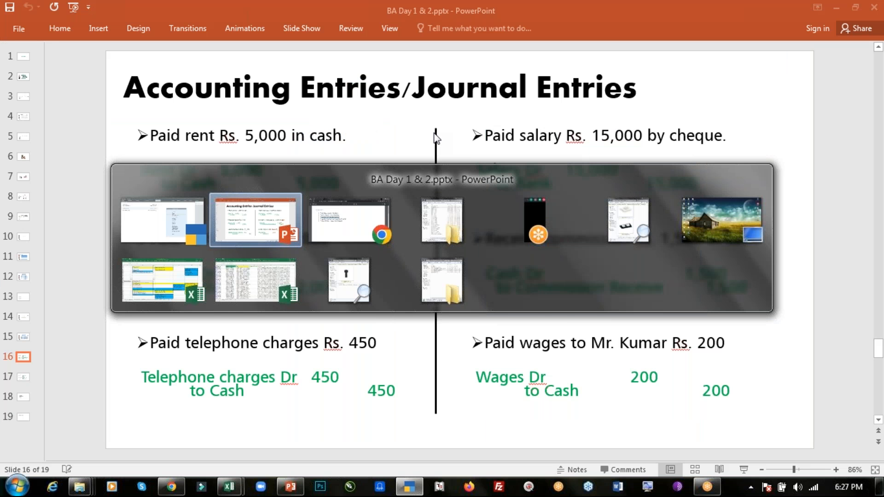
key(alt+Tab)
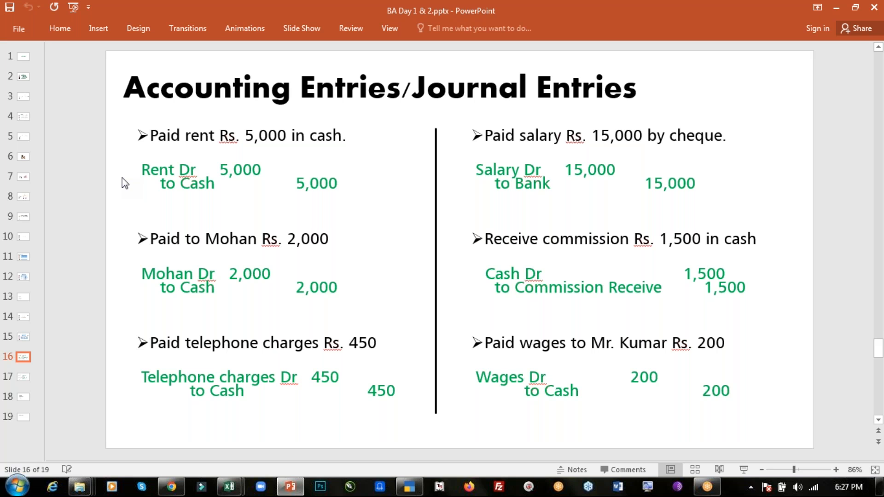
key(alt+Tab)
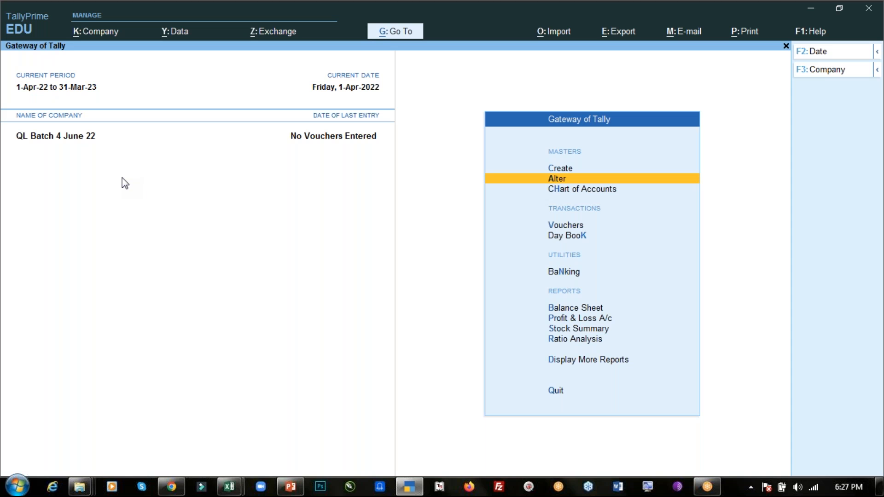
- Look over the blank ledger creation form and return to the Gateway of Tally without creating a ledger
key(Up)
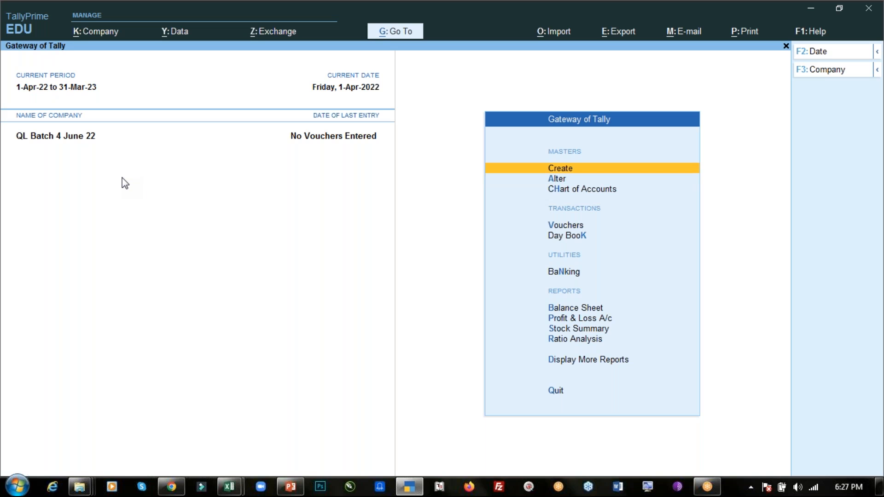
key(Return)
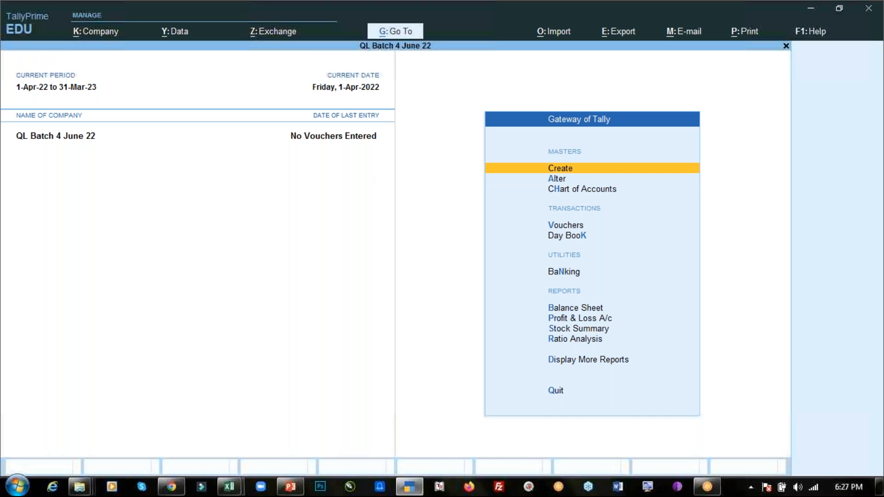
key(Down)
key(Return)
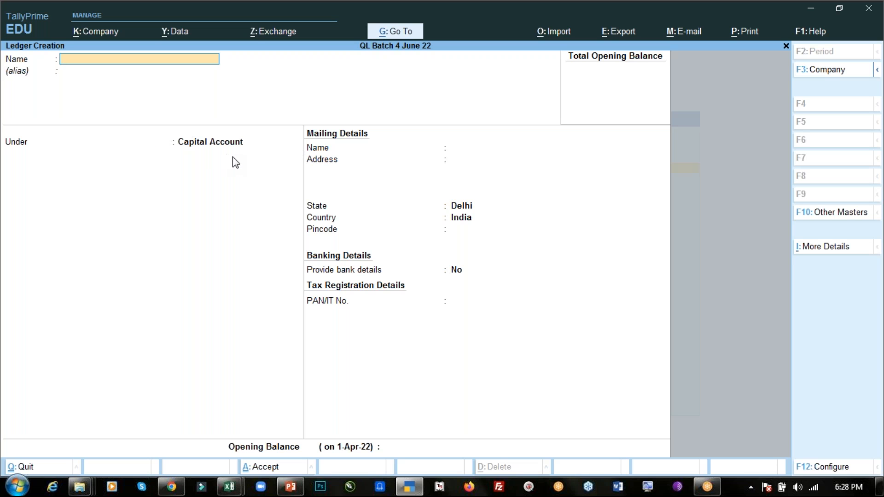
key(Escape)
key(Return)
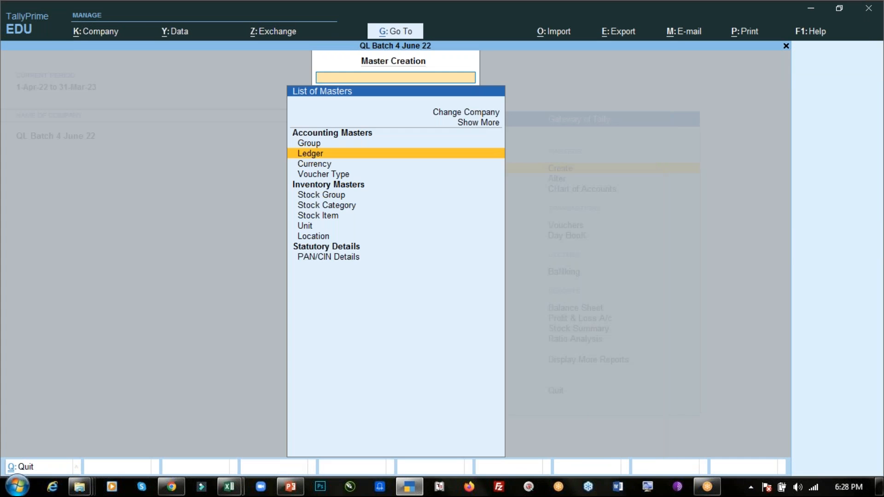
key(Escape)
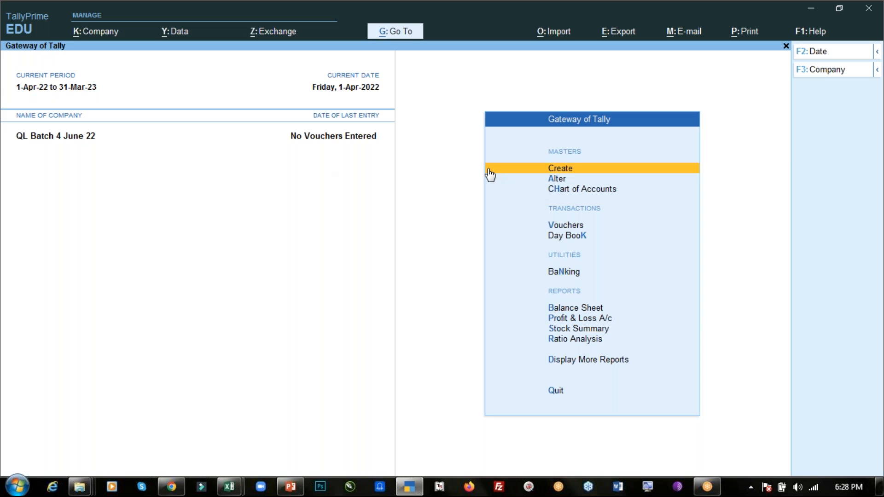
- Open the predefined Cash ledger for alteration from the list of ledgers
key(Down)
key(Return)
key(Down)
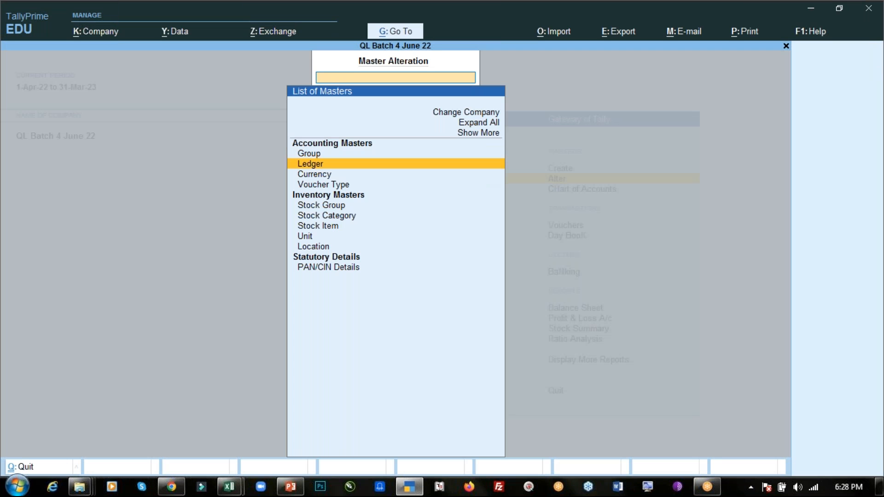
key(Return)
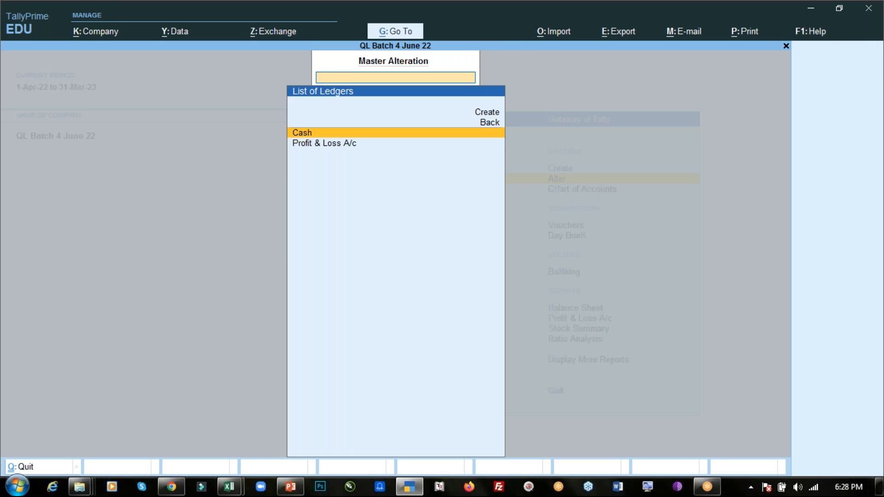
key(Down)
key(Up)
key(Return)
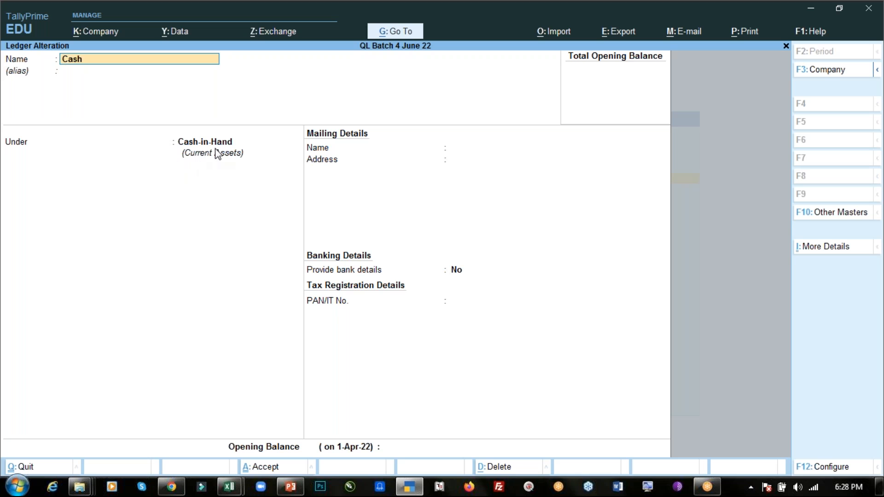
- Check the Cash ledger's parent group, and quit to the Gateway of Tally without saving changes
key(Return)
key(Return)
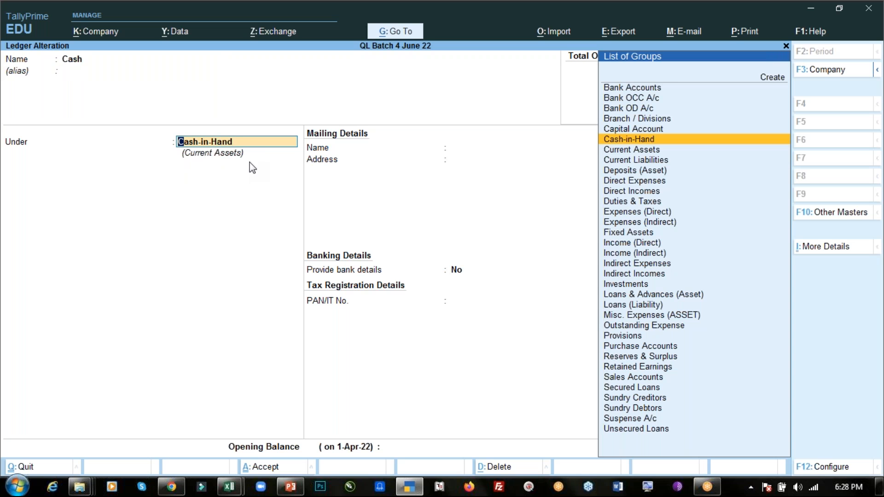
key(BackSpace)
key(Escape)
key(y)
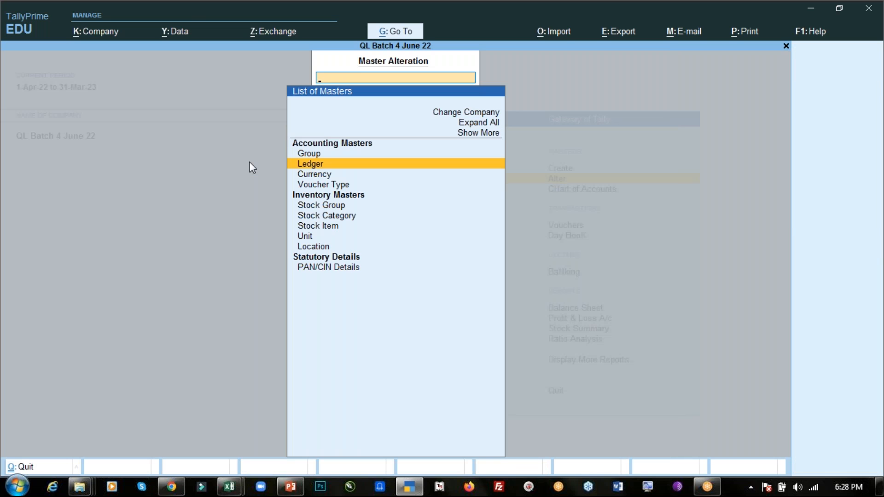
key(Escape)
- Start a new ledger named Rent Expense, consulting the rent entry on the PowerPoint journal entries slide for the account
key(Up)
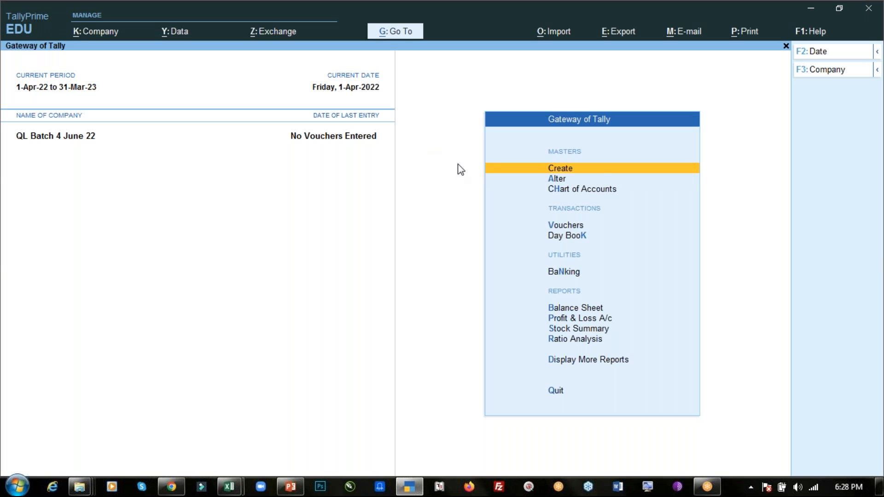
key(Return)
key(Down)
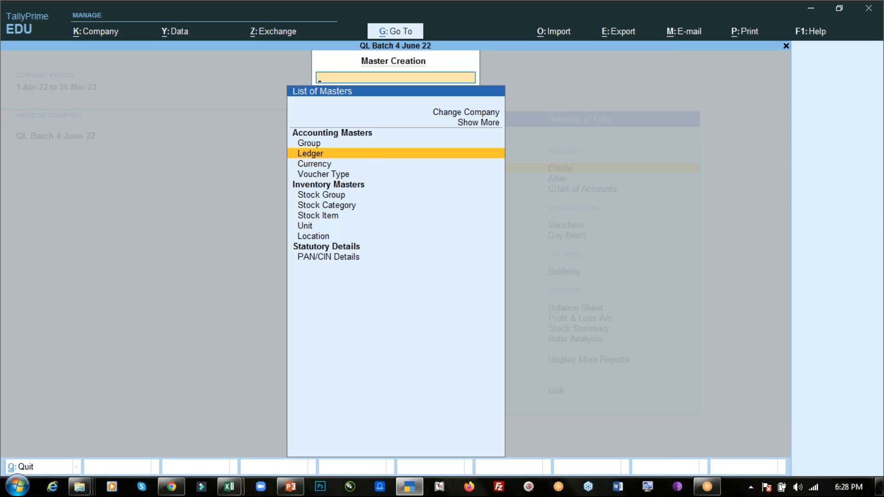
key(Return)
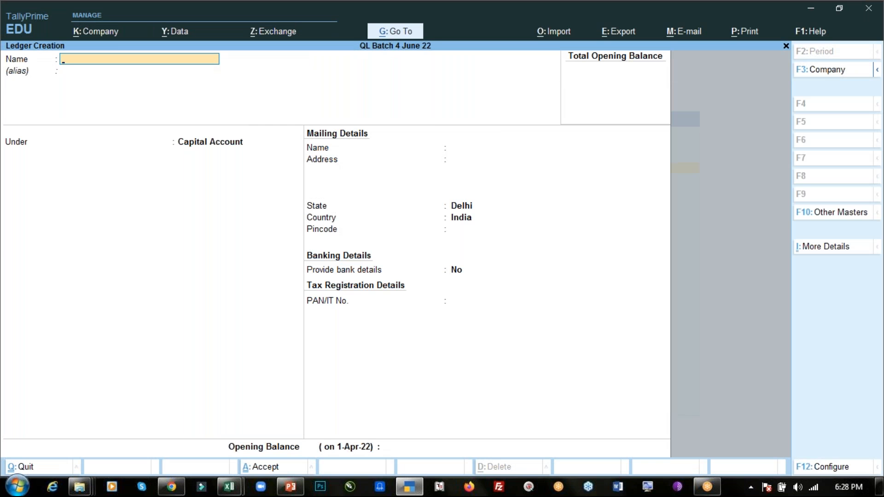
key(alt+Tab)
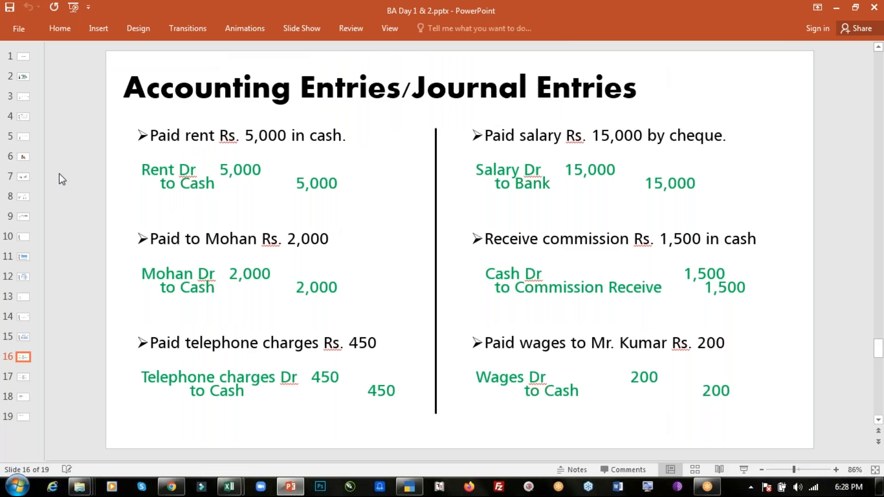
key(alt+Tab)
text(Rent Exp)
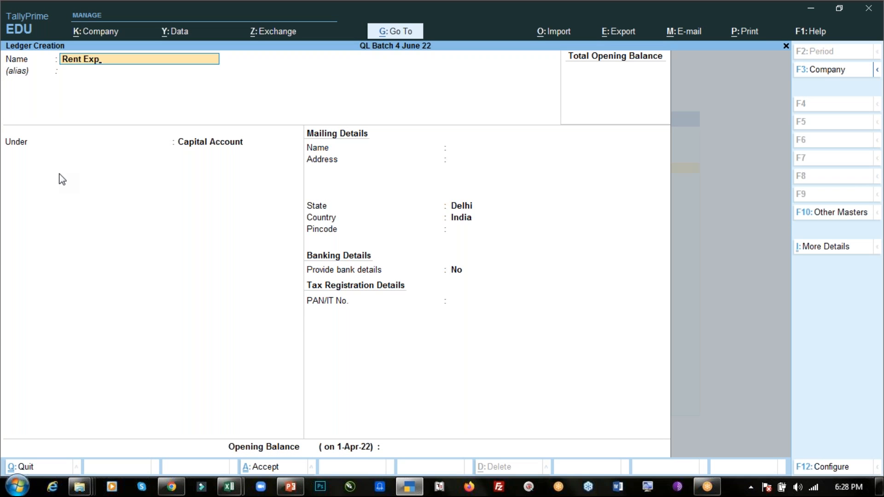
text(ense)
key(Return)
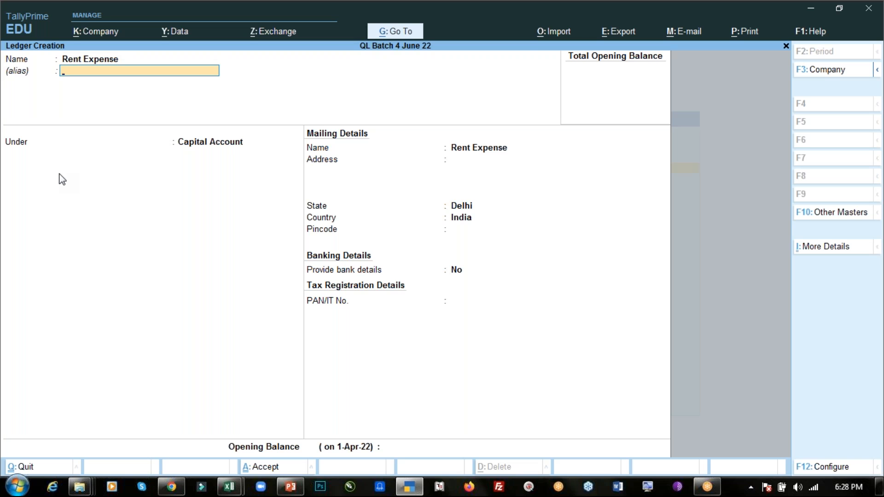
- Leave the Rent Expense ledger's alias blank and place it under the Indirect Expenses group
key(Return)
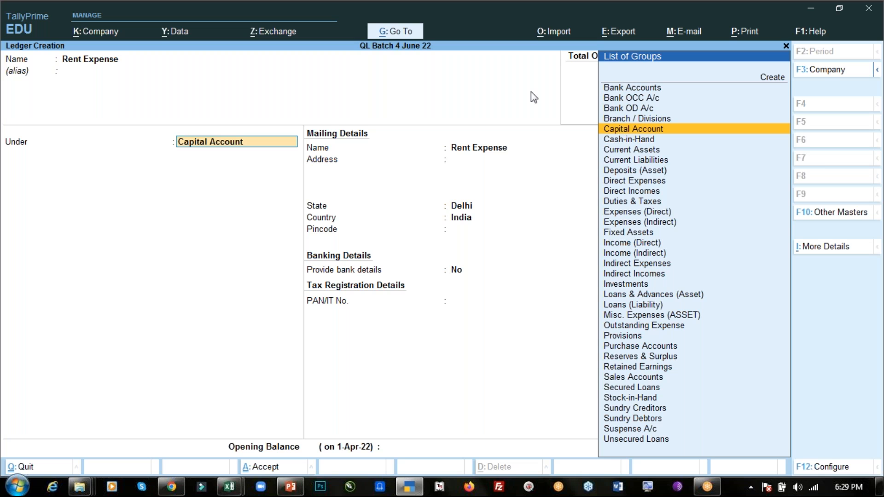
text(Exp)
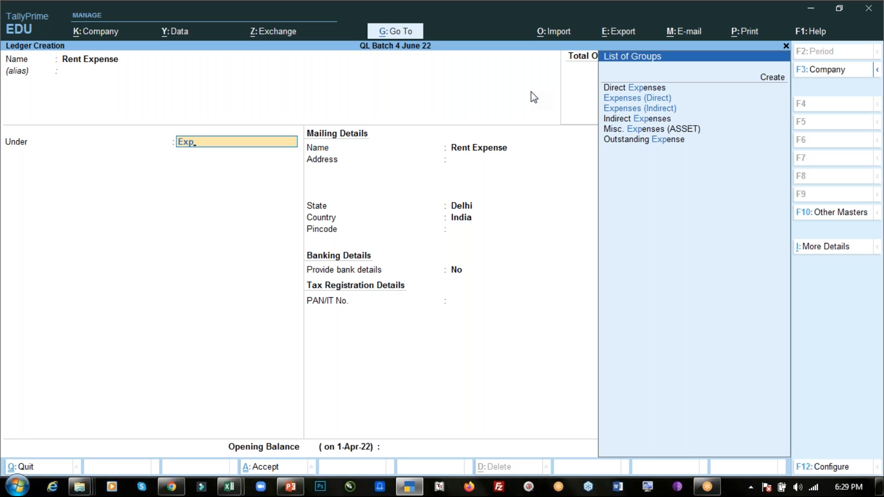
key(Down)
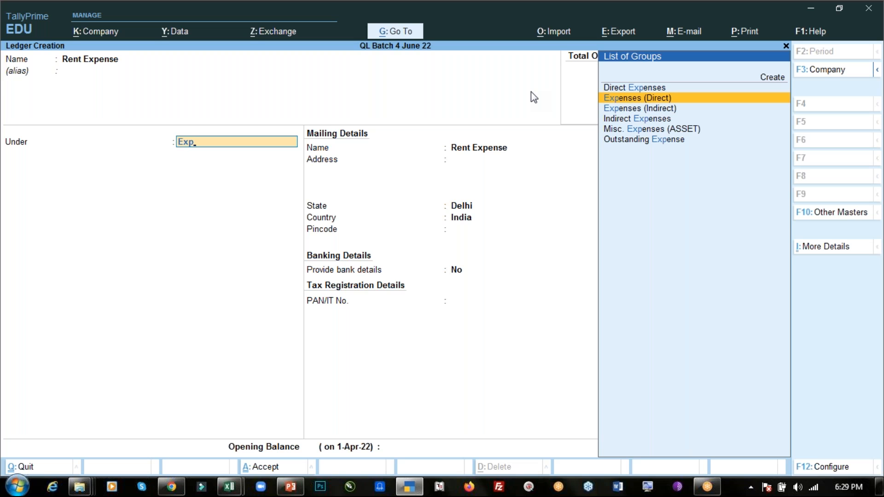
key(Down)
key(Down)
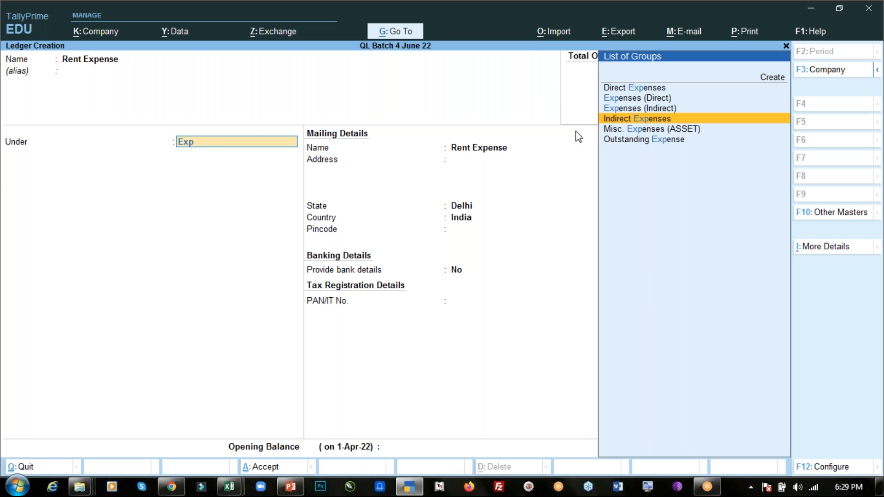
key(Return)
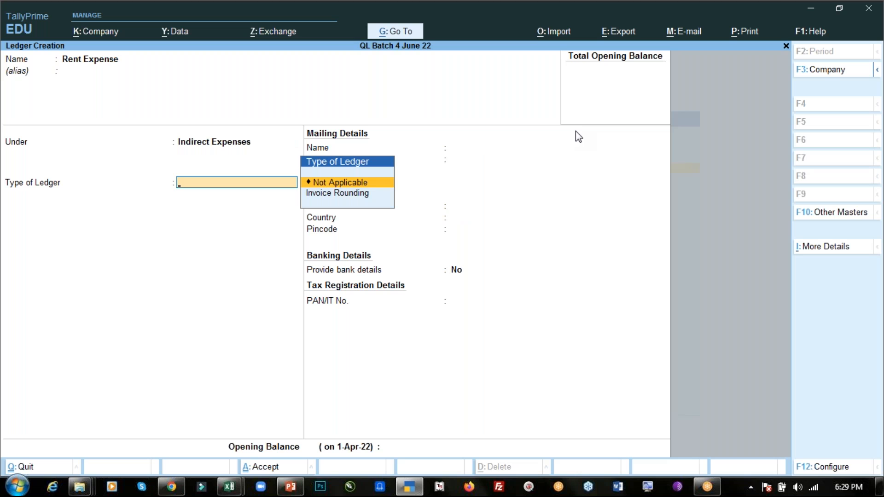
- Keep the ledger type as Not Applicable and bank details as No, leave the opening balance blank, and save the Rent Expense ledger
key(Return)
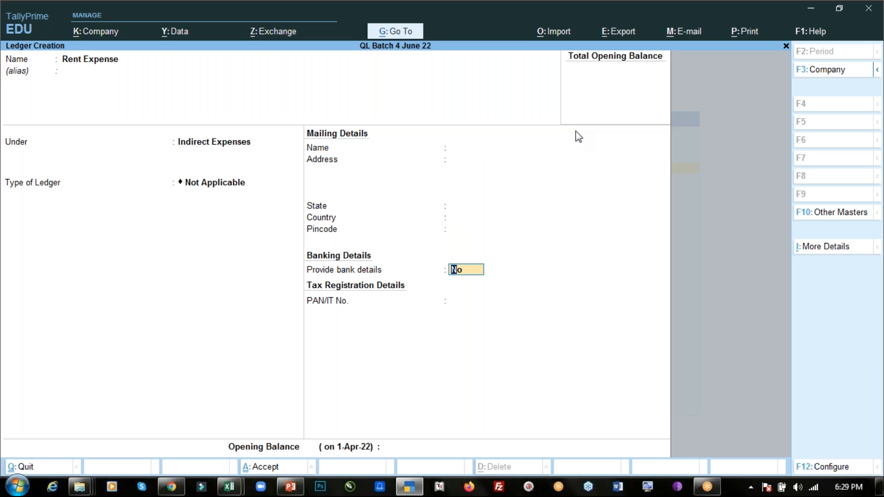
key(Return)
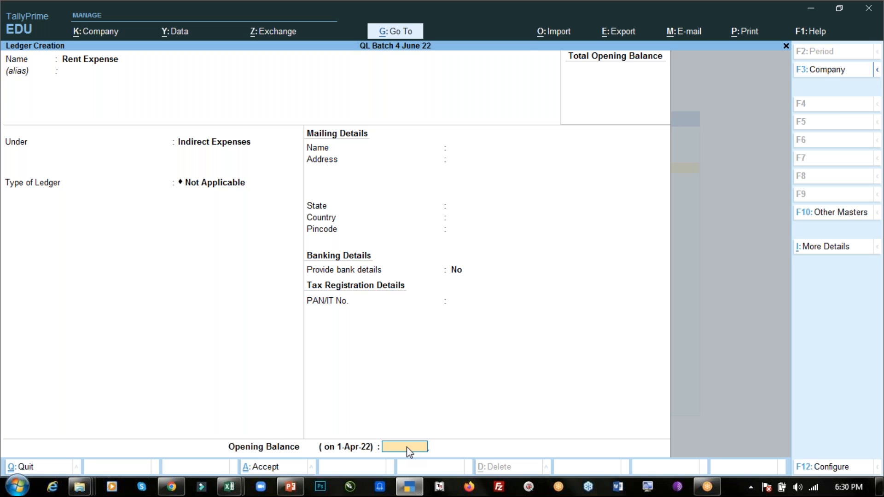
key(ctrl)
key(ctrl+a)
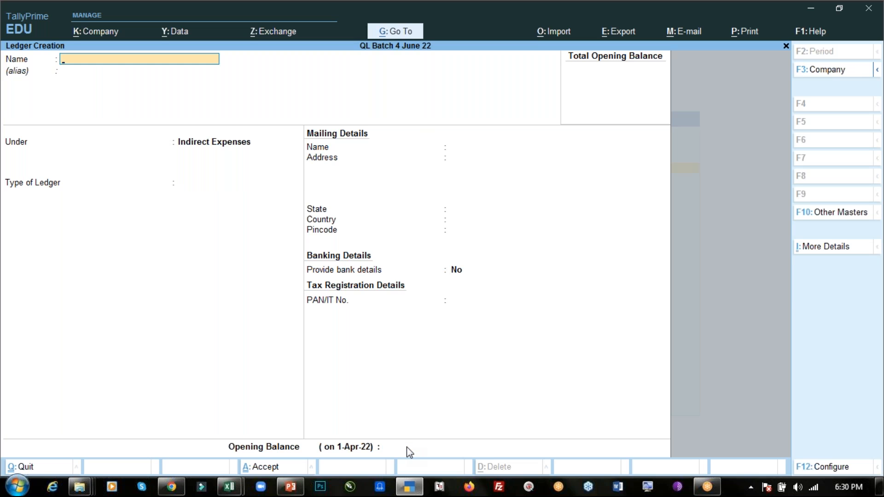
- Create a ledger named Salary under Indirect Expenses, with type Not Applicable, and save it
text(Salary)
key(Return)
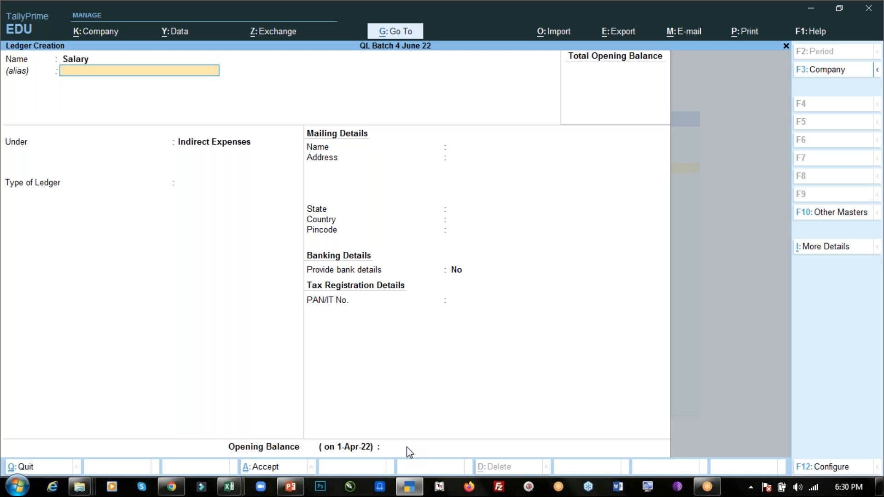
key(Return)
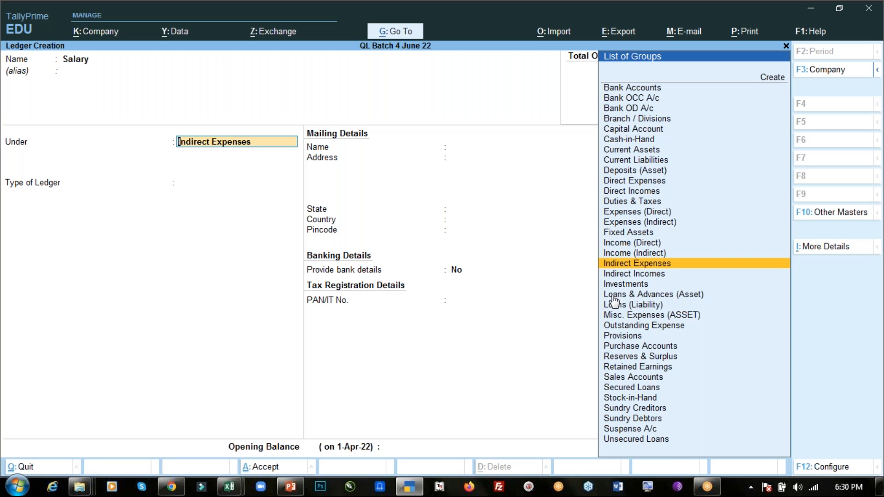
key(Return)
key(Return)
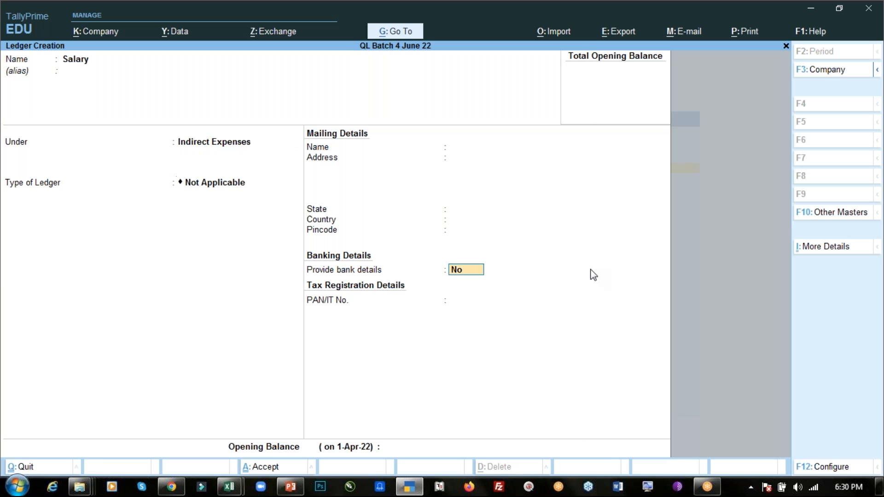
key(ctrl+a)
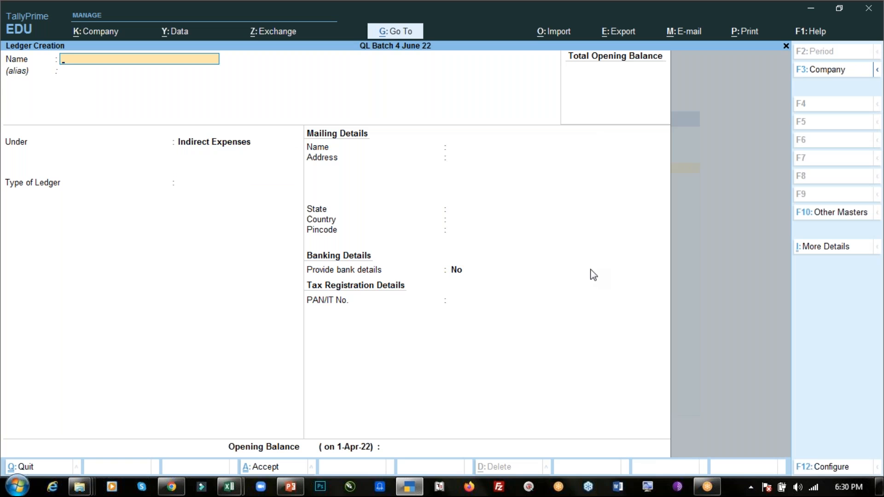
- Copy "Commission Receive" from the PowerPoint journal entries slide and use it as the new ledger's name in TallyPrime
key(alt+Tab)
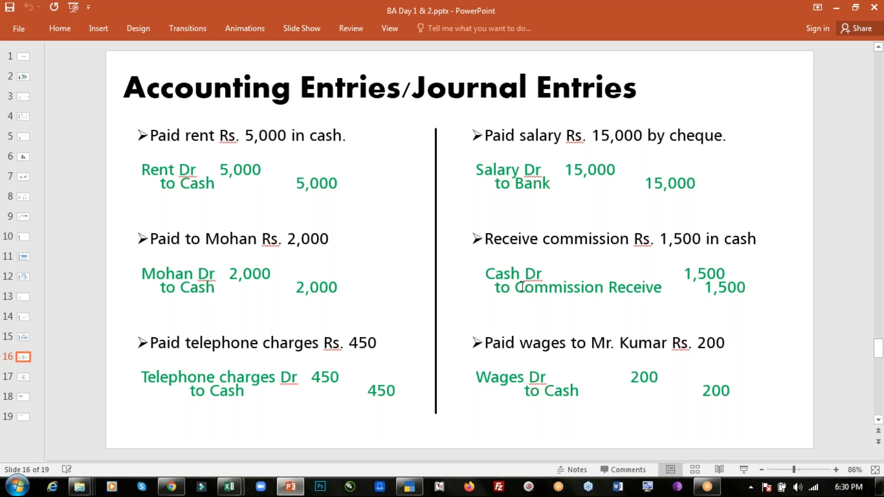
drag(519, 287, 651, 288)
key(ctrl+c)
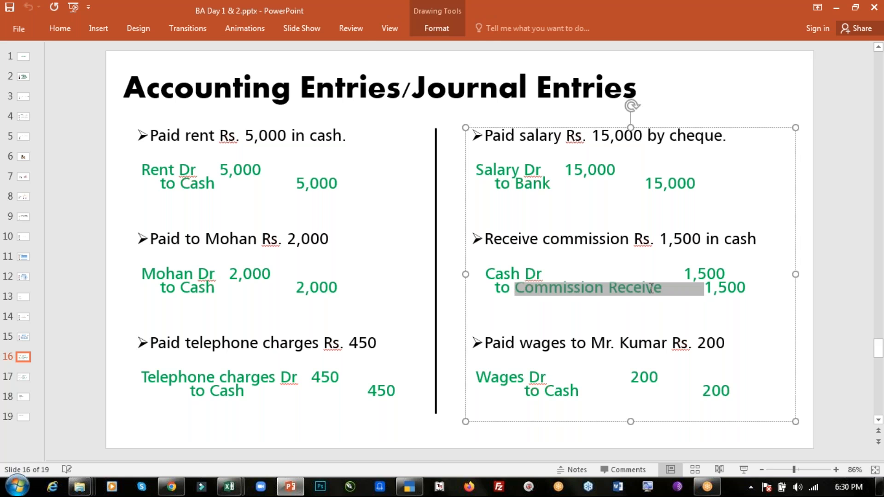
key(alt+Tab)
key(ctrl+v)
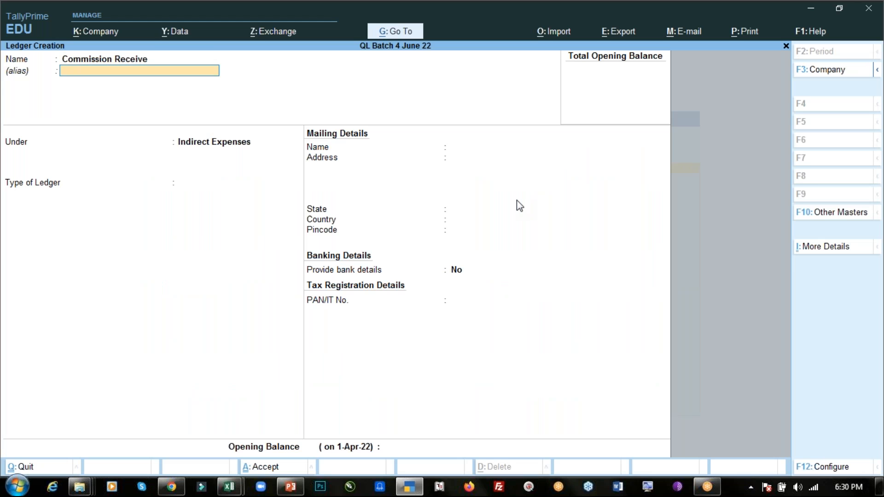
- Place the Commission Receive ledger under the Indirect Incomes group and save it
key(Return)
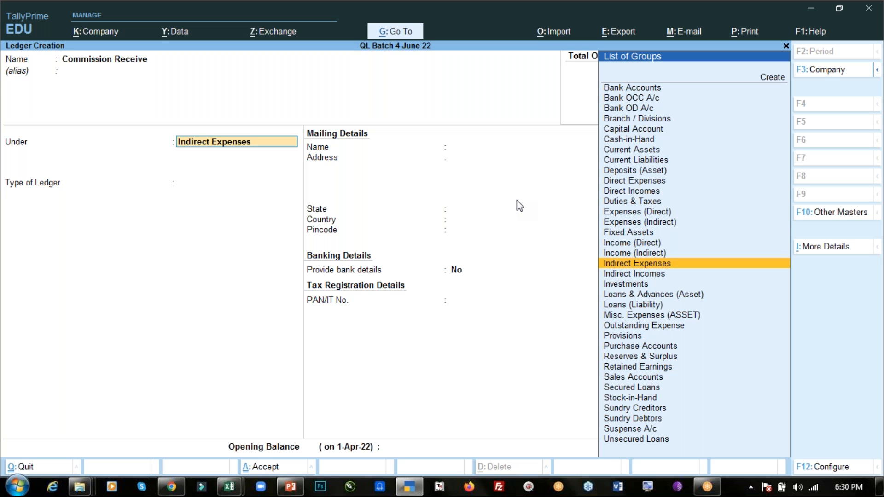
text(In)
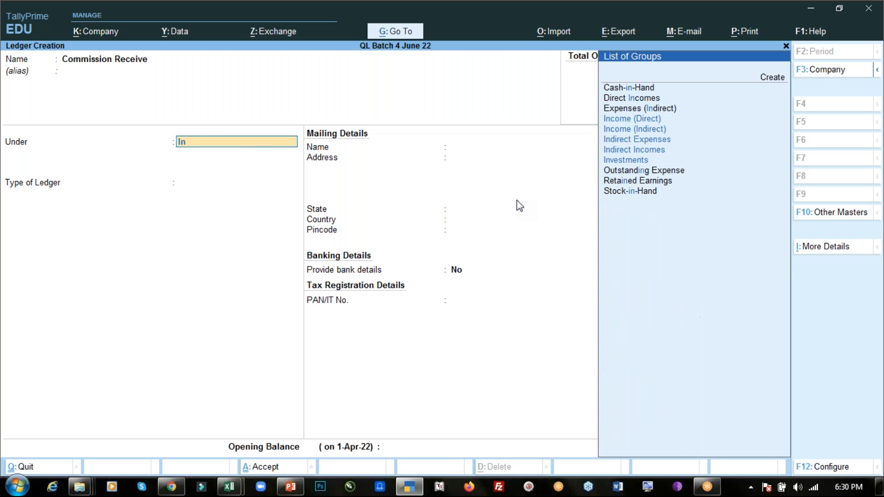
text(co)
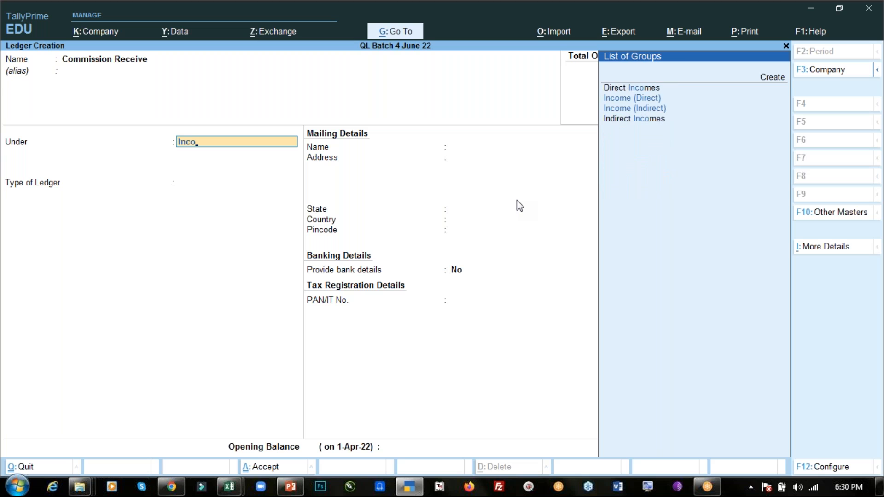
key(Down)
key(Down)
key(Down)
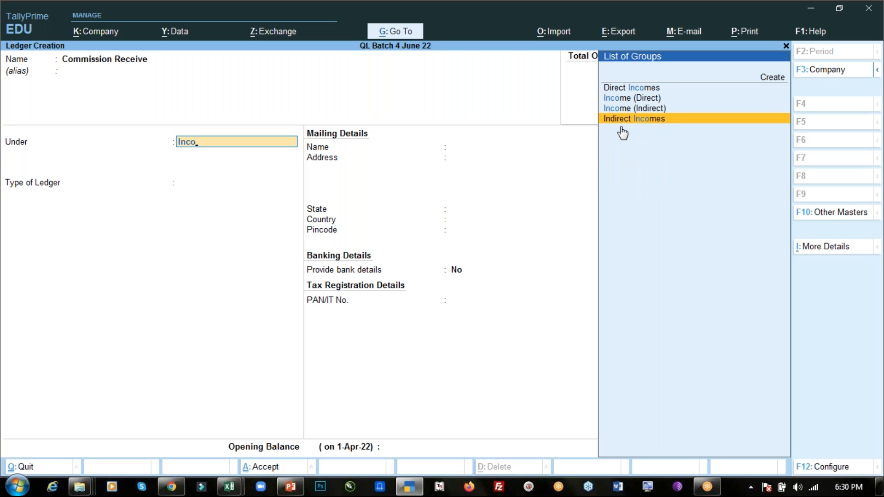
key(Return)
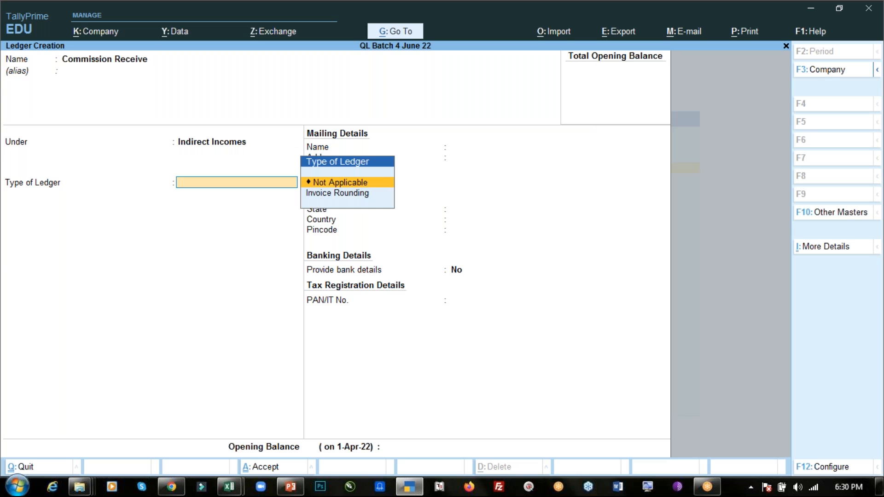
key(ctrl)
key(ctrl+a)
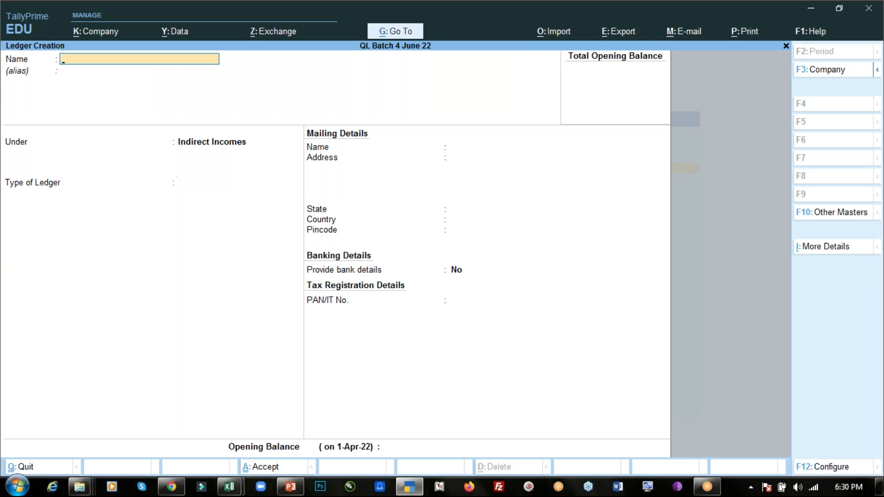
- Consult the salary-by-cheque entry on the PowerPoint slide, and name the new TallyPrime ledger HDFC Bank
key(alt+Tab)
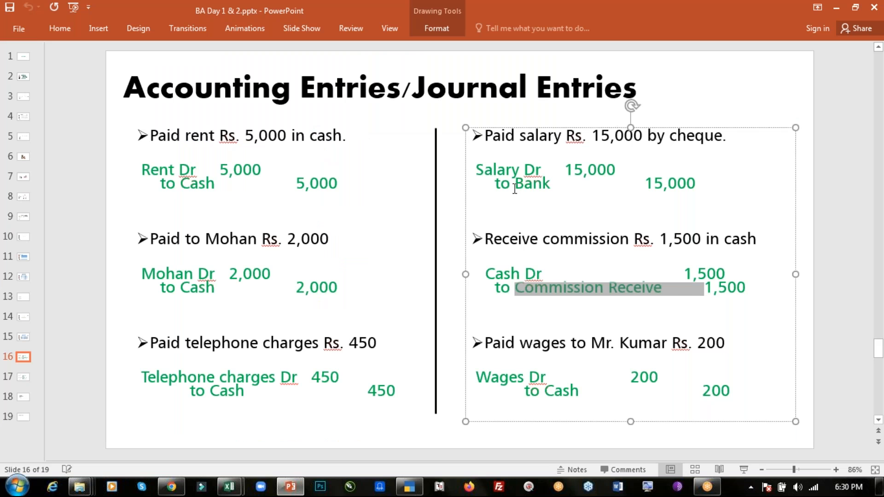
key(alt+Tab)
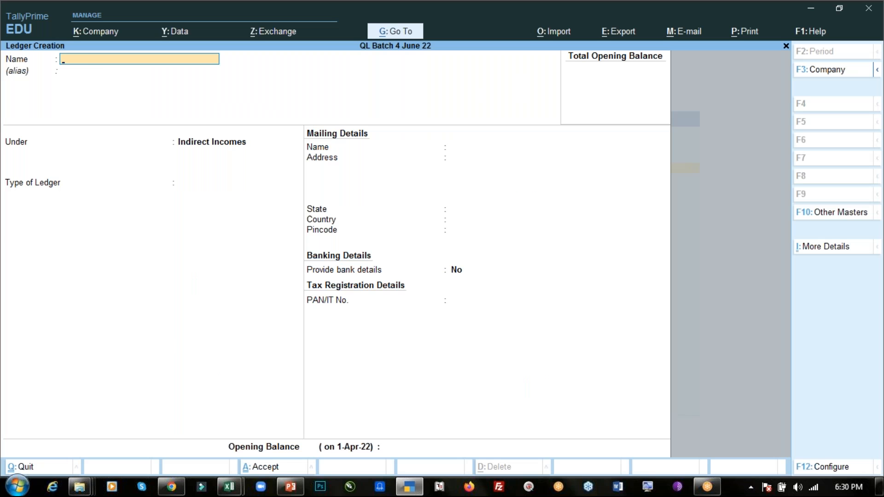
text(HDFC Bank)
key(Return)
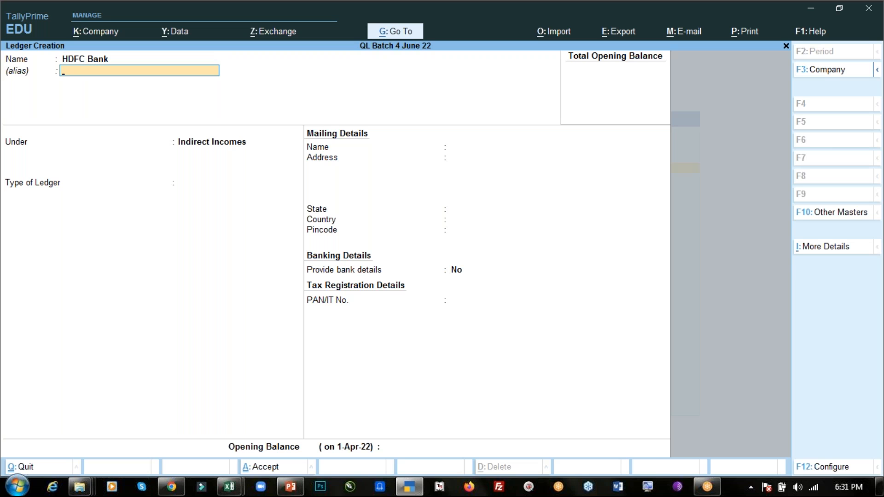
- Place the HDFC Bank ledger under the Bank Accounts group
key(Return)
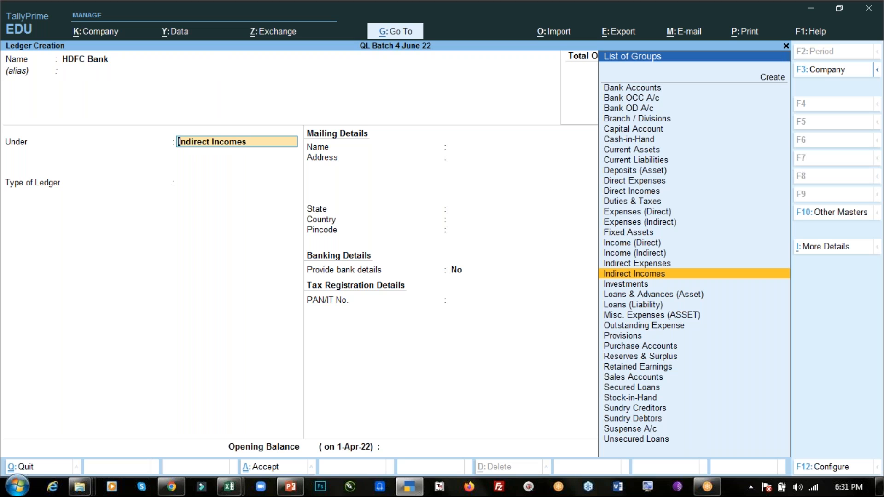
key(Up)
key(Up)
key(Up)
key(Up)
key(Up)
key(Up)
key(Up)
key(Up)
key(Up)
key(Up)
key(Up)
key(Up)
key(Up)
key(Up)
key(Up)
key(Up)
key(Up)
key(Up)
key(Up)
key(Up)
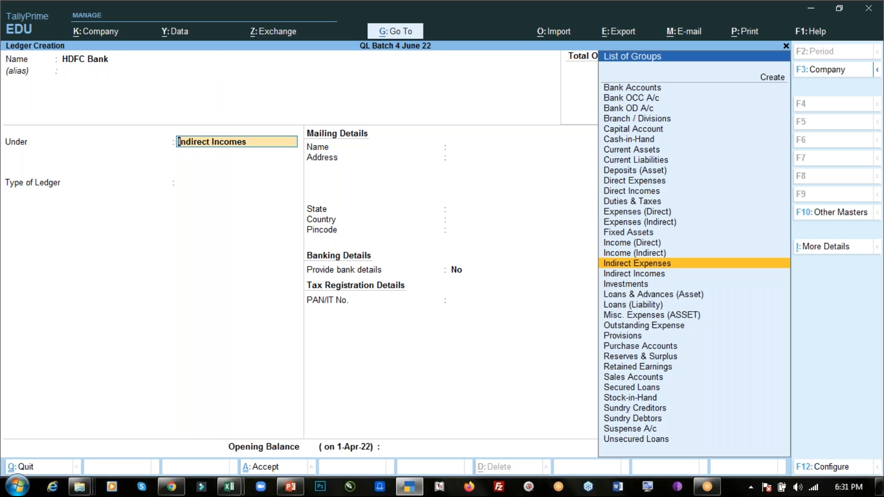
key(Down)
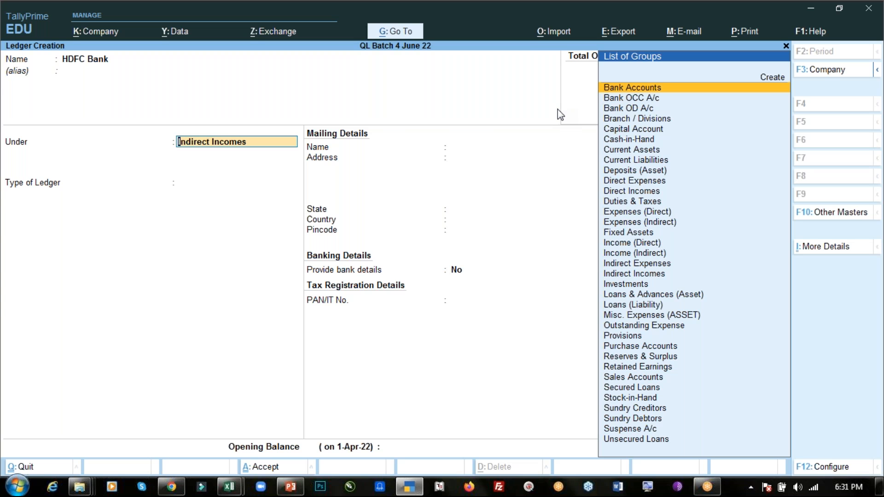
key(Return)
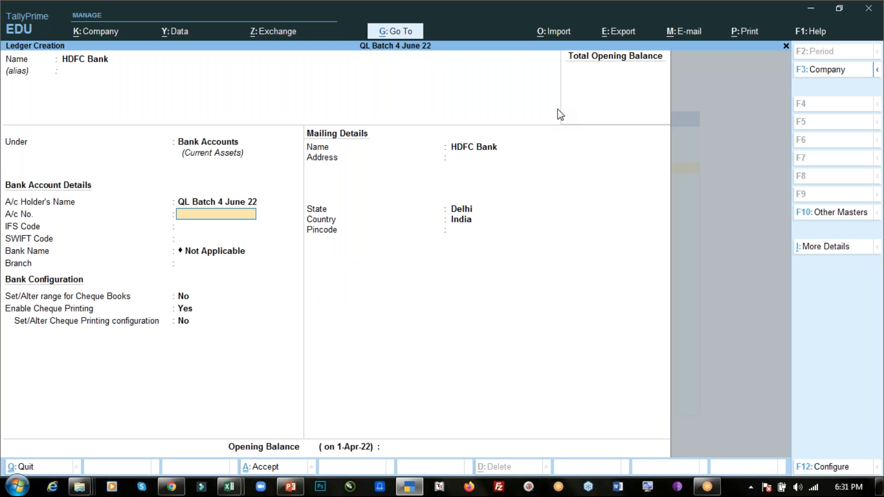
- Keep the default account holder, leave the remaining bank details, address and opening balance blank, and save the HDFC Bank ledger
key(Up)
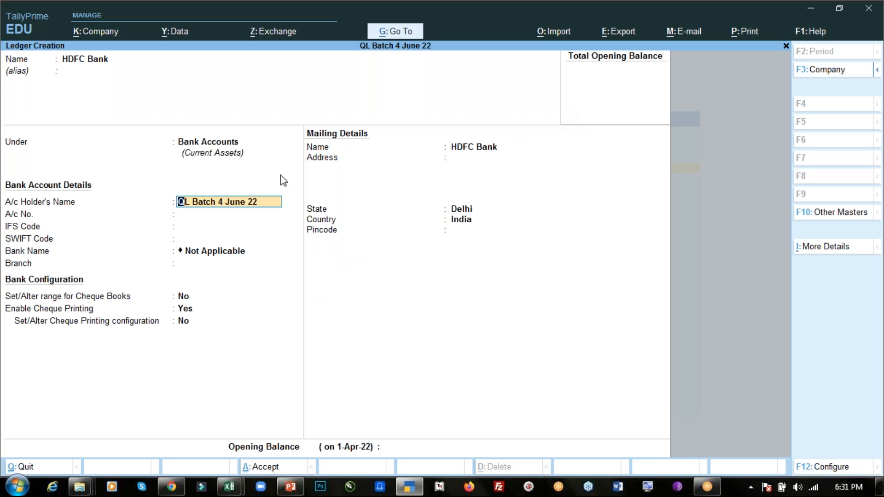
key(Return)
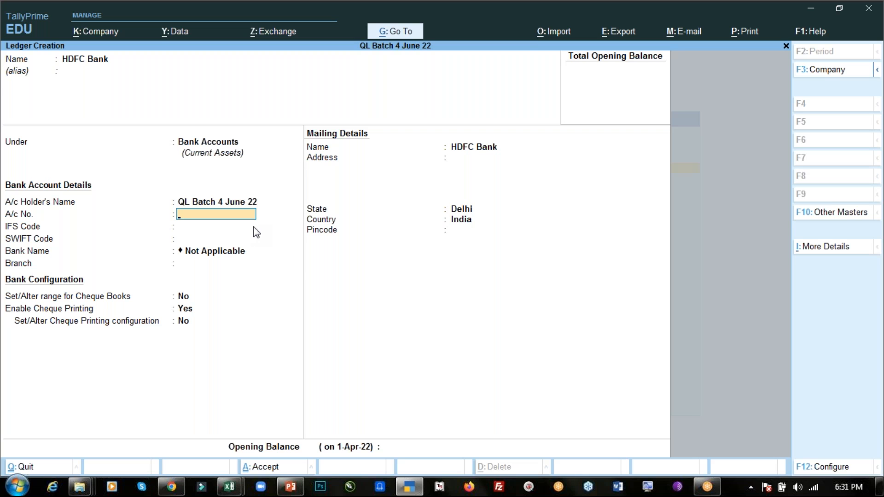
key(Return)
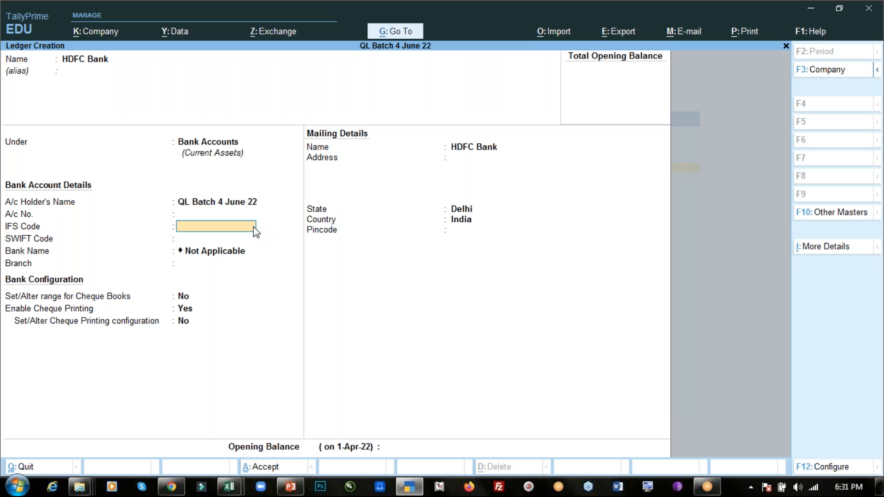
key(Return)
key(Return)
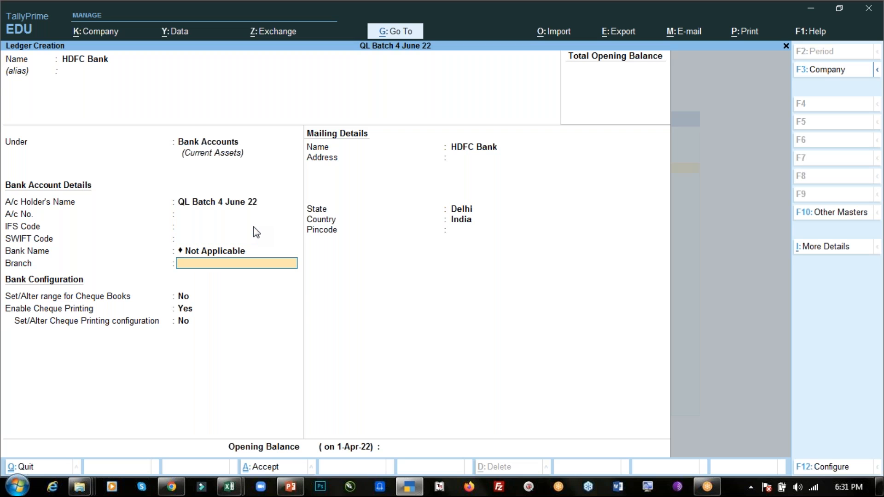
key(Return)
key(Return)
key(Return)
key(Return)
key(Return)
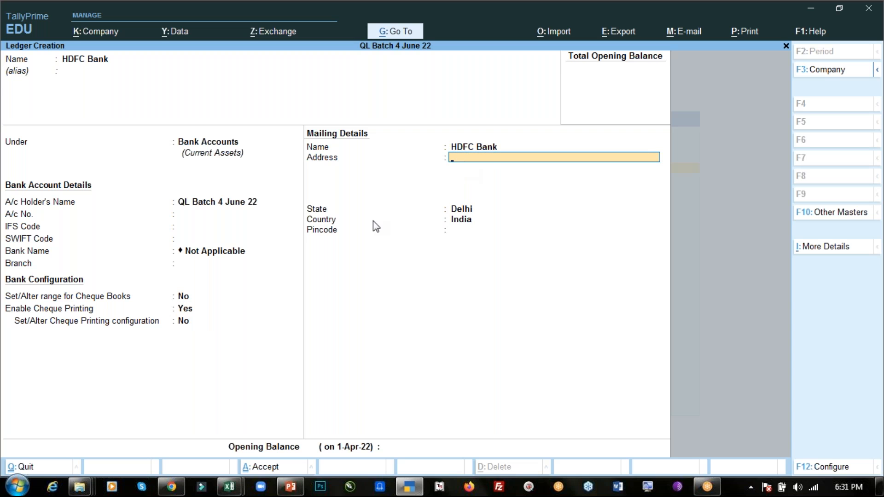
key(Return)
key(Return)
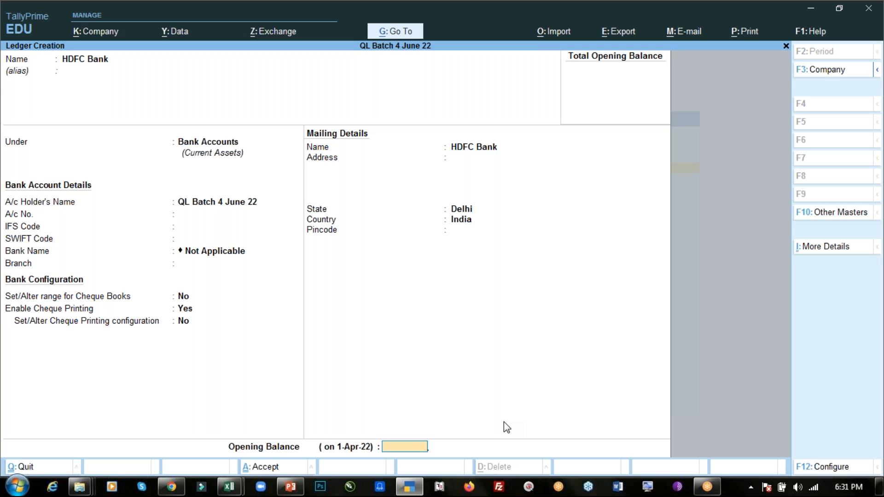
key(ctrl)
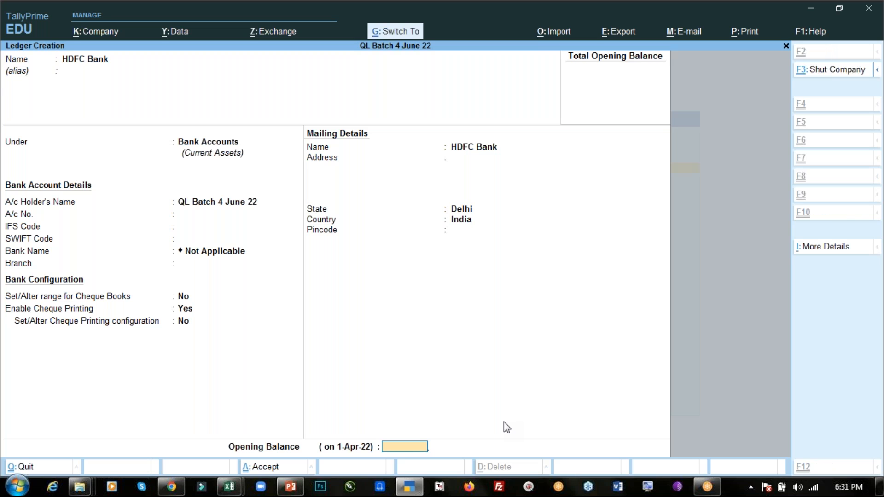
key(ctrl+a)
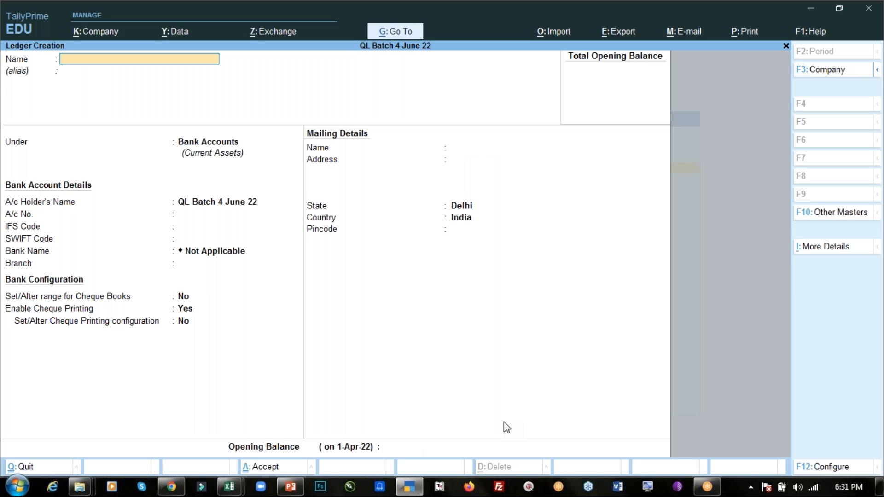
- Check the cash entries on the PowerPoint slide, and try to name a new TallyPrime ledger Cash
key(alt+Tab)
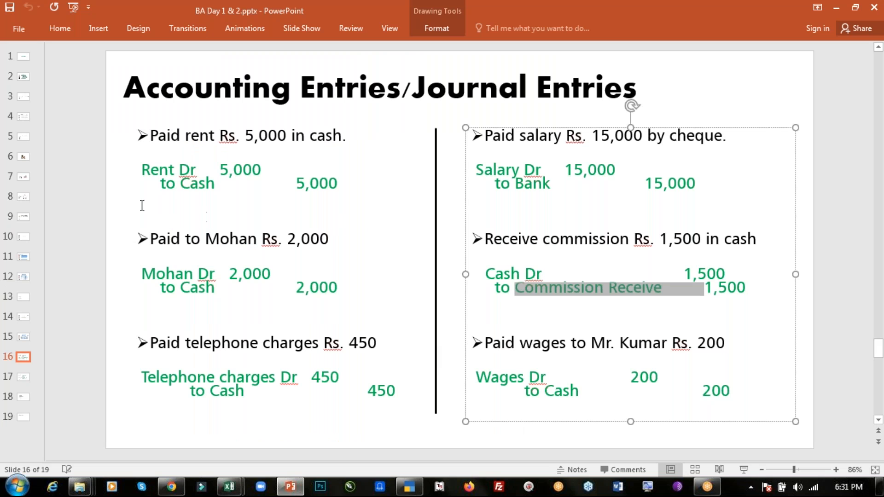
click(85, 193)
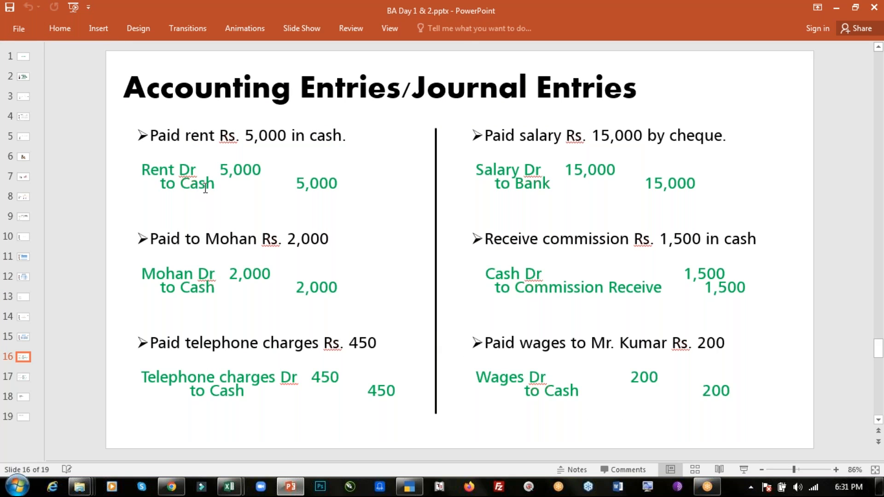
key(alt+Tab)
text(Cash)
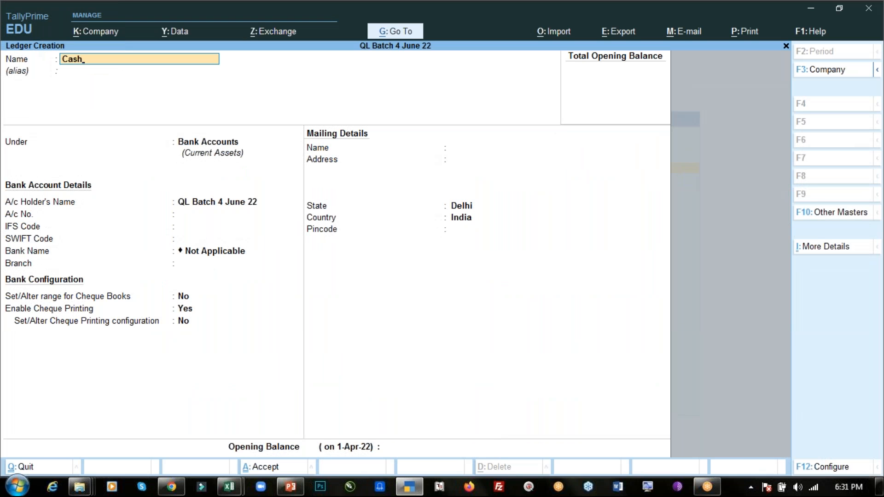
key(Return)
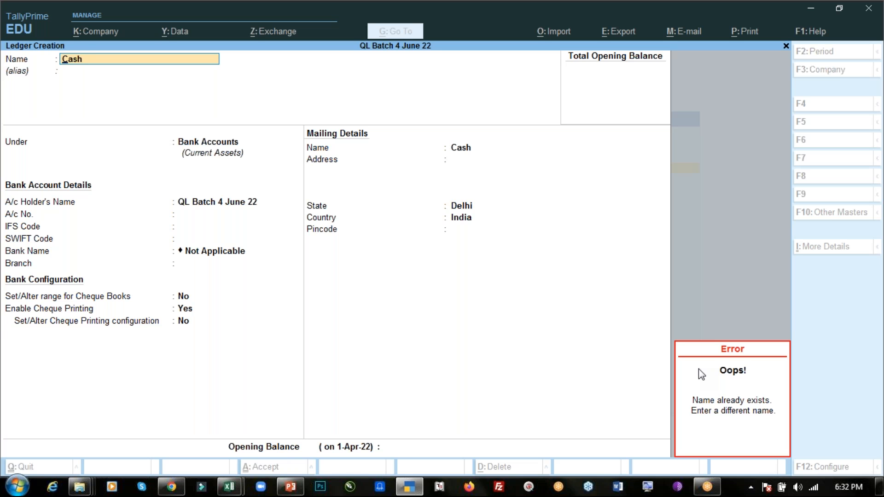
- Consult the PowerPoint slide, and create a TallyPrime ledger named Telephone Charges under the Indirect Expenses group
key(alt+Tab)
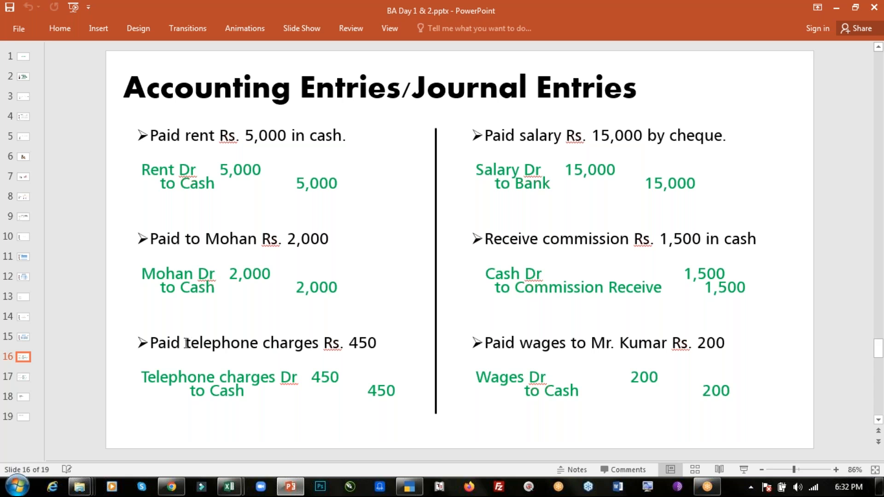
key(alt+Tab)
text(T)
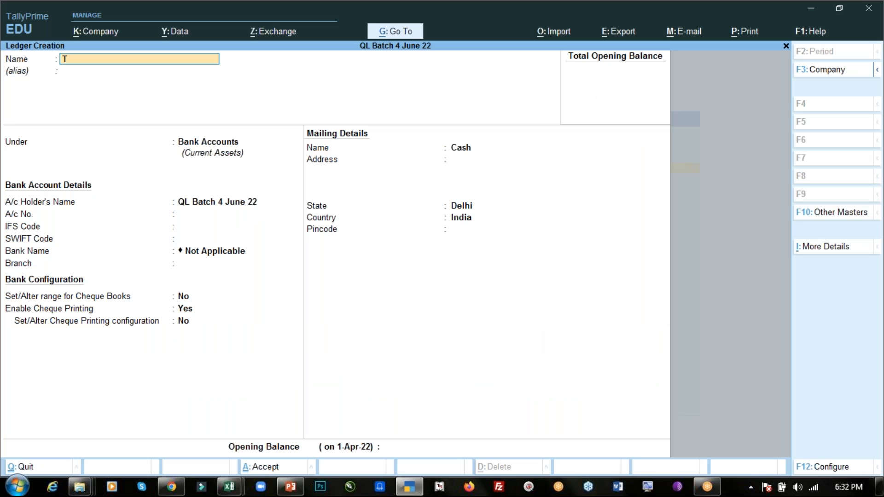
text(elephone Charges)
key(Return)
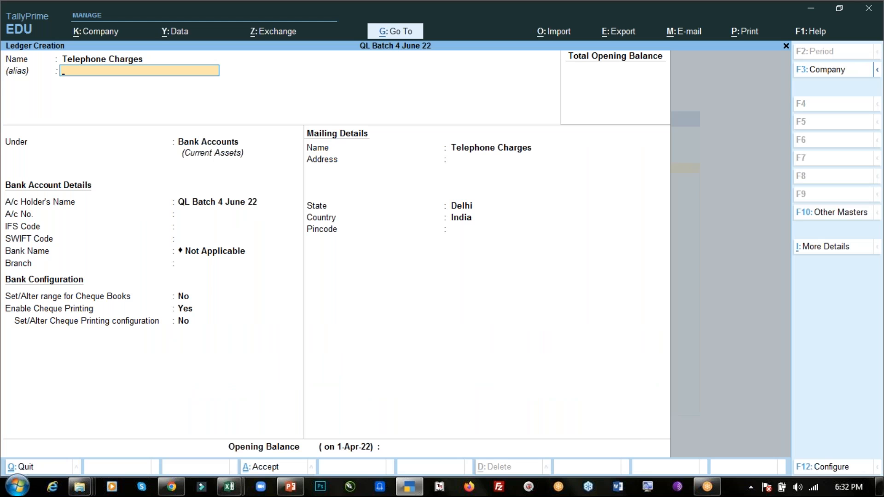
text(Ind)
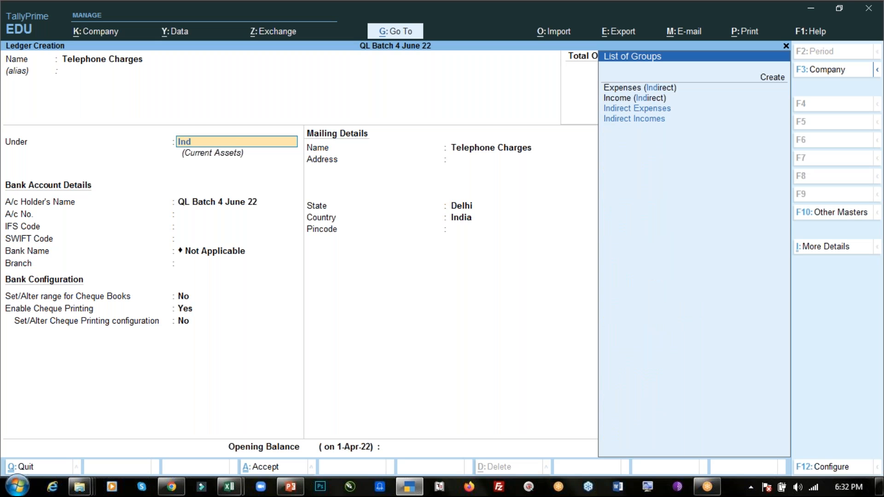
key(Up)
key(Return)
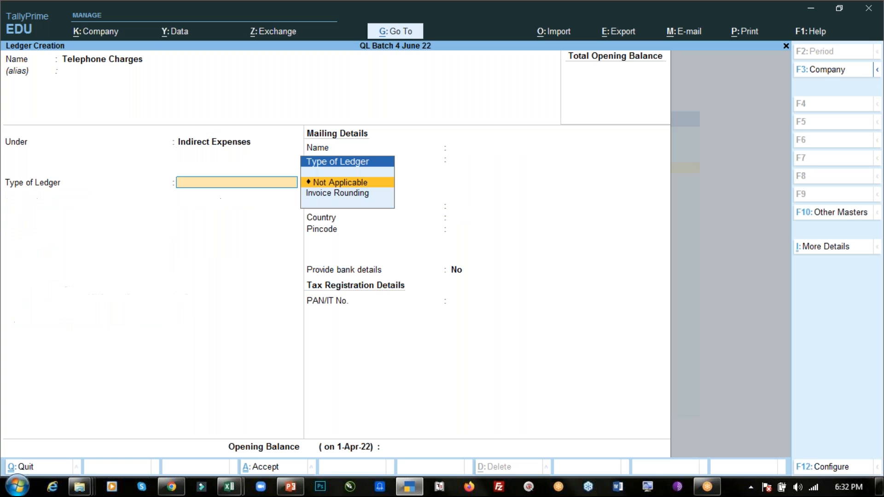
key(ctrl+a)
- Refer to the PowerPoint slide, and create a TallyPrime ledger named Wages under the Direct Expenses group
key(alt+Tab)
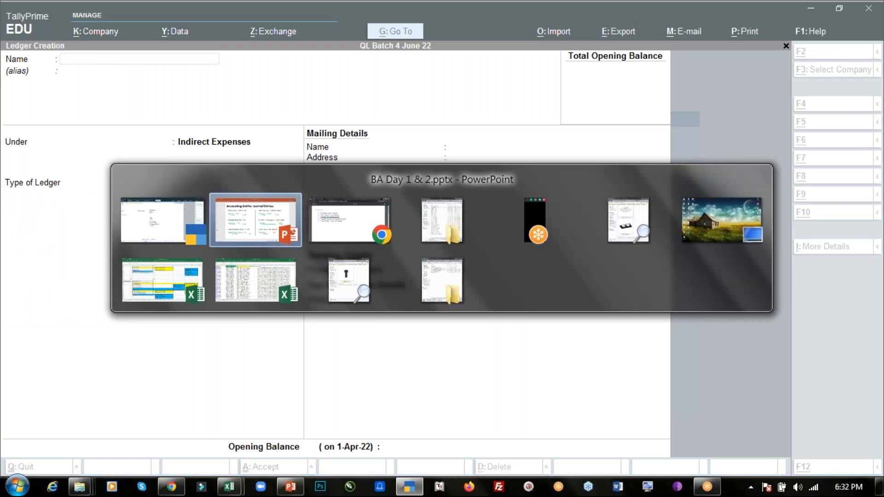
key(alt+Tab)
text(Wages)
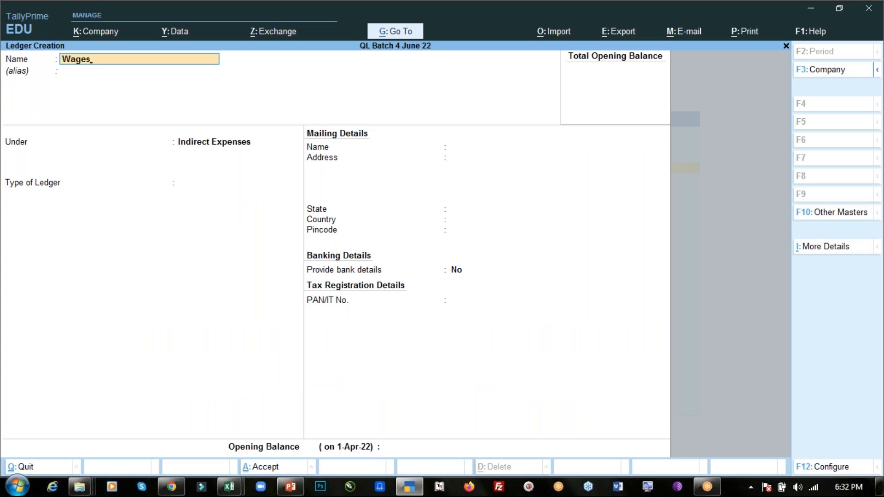
key(Return)
text(Dir)
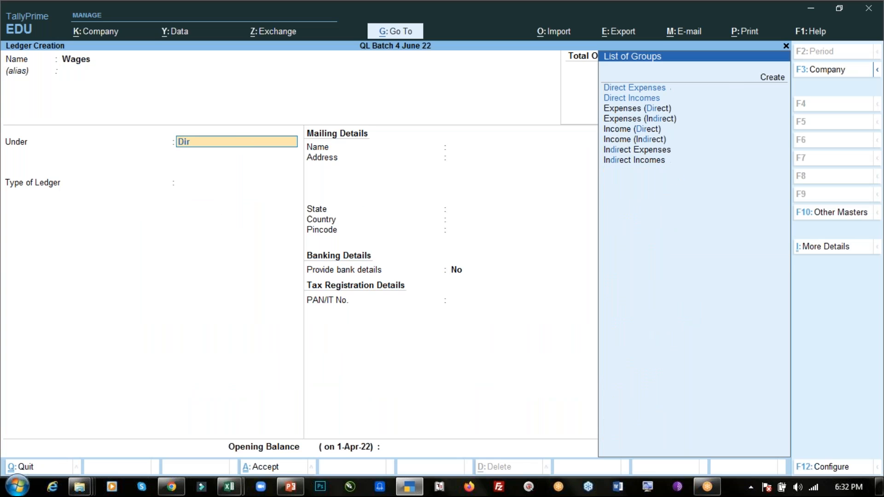
key(Return)
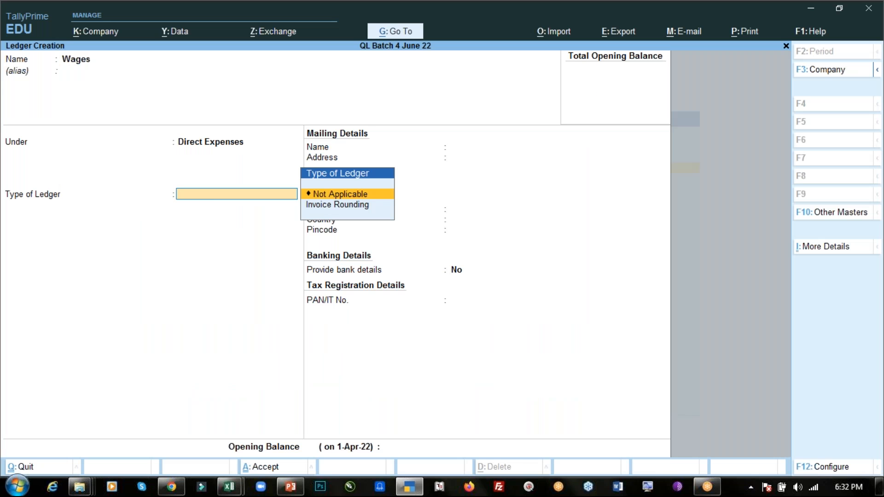
key(Return)
key(ctrl+a)
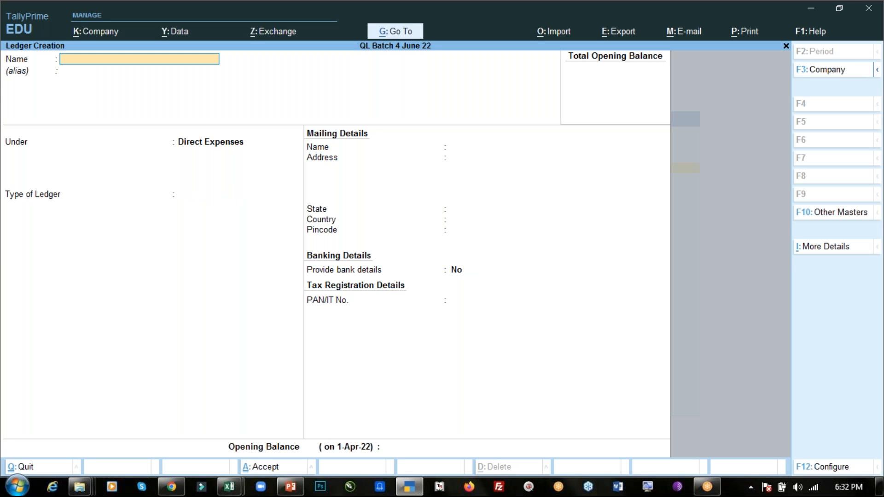
- Consult the Rs. 2,000 payment entry on the PowerPoint slide, and name the new TallyPrime ledger after its payee
key(alt+Tab)
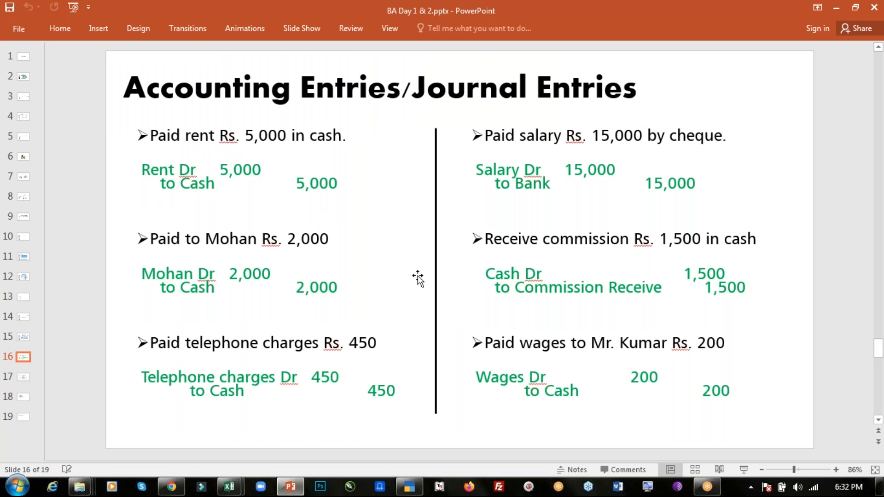
key(alt+Tab)
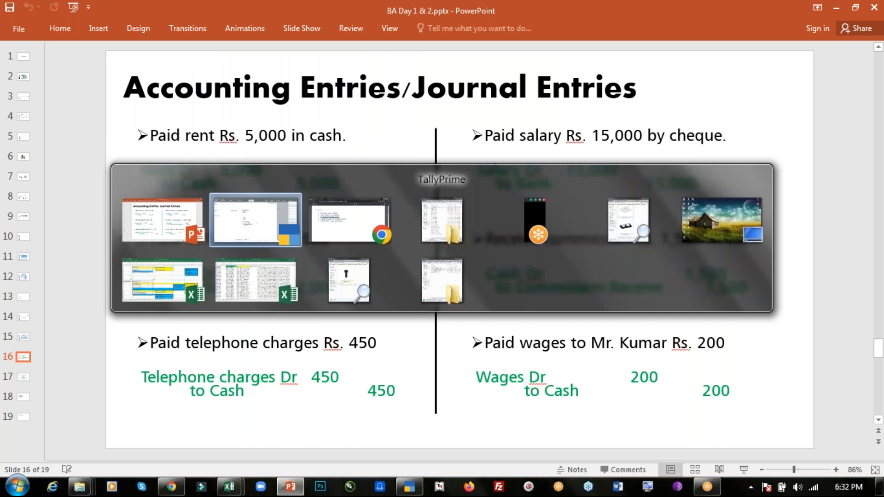
text(Mohan)
key(Return)
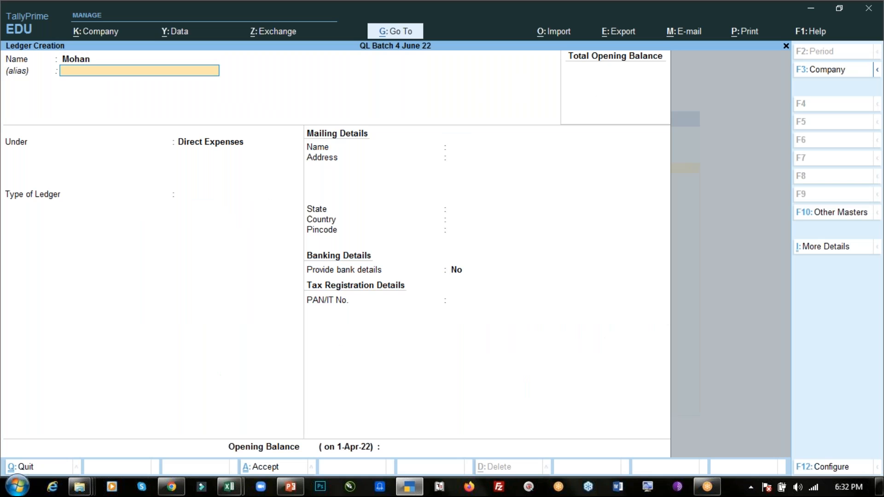
key(Return)
key(alt+Tab)
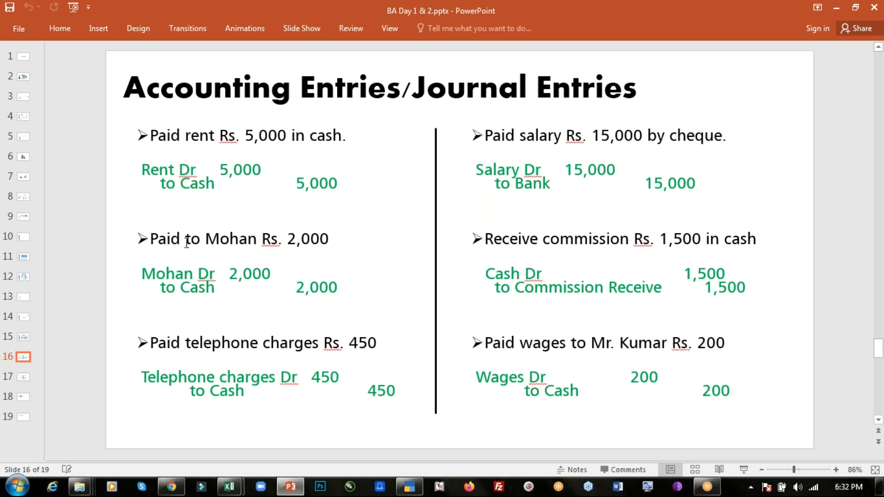
key(alt+Tab)
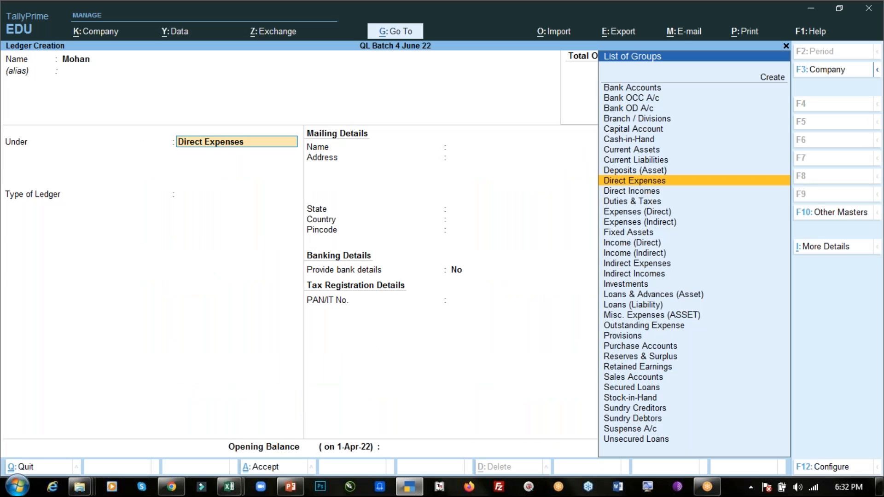
- Place the payee's ledger under the Sundry Creditors group and set Maintain balances bill-by-bill to No
text(mo)
key(BackSpace)
key(BackSpace)
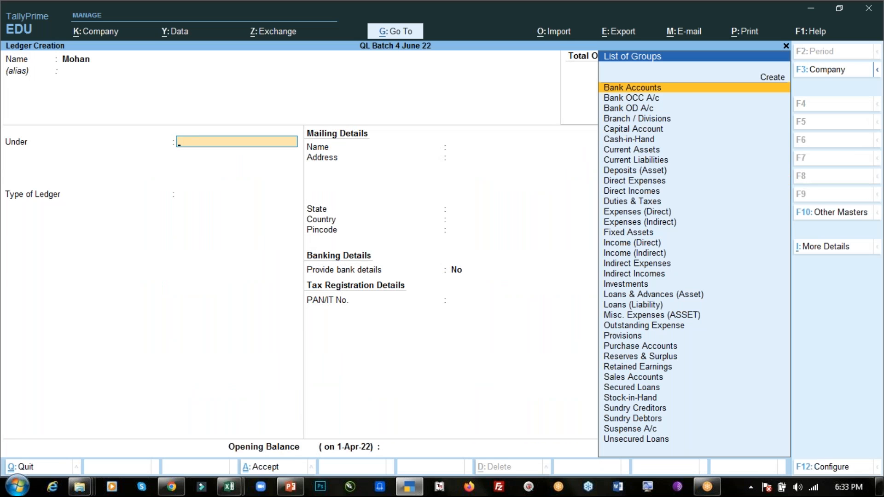
text(sun)
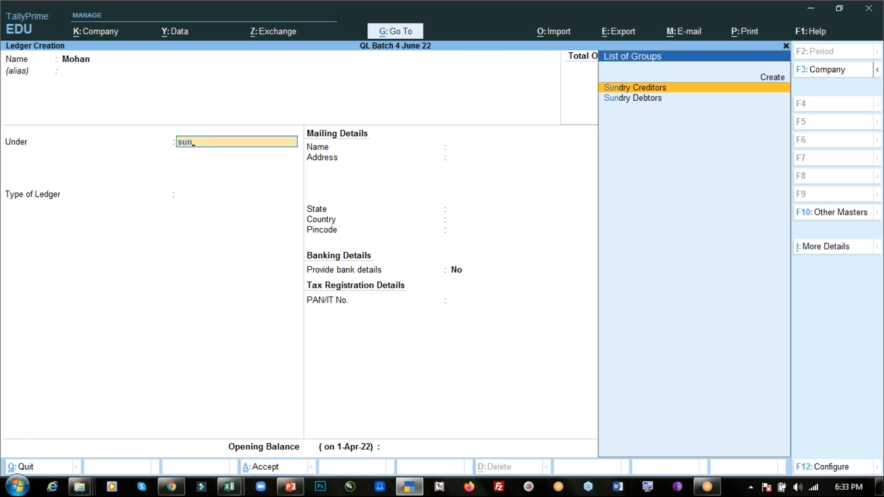
key(Return)
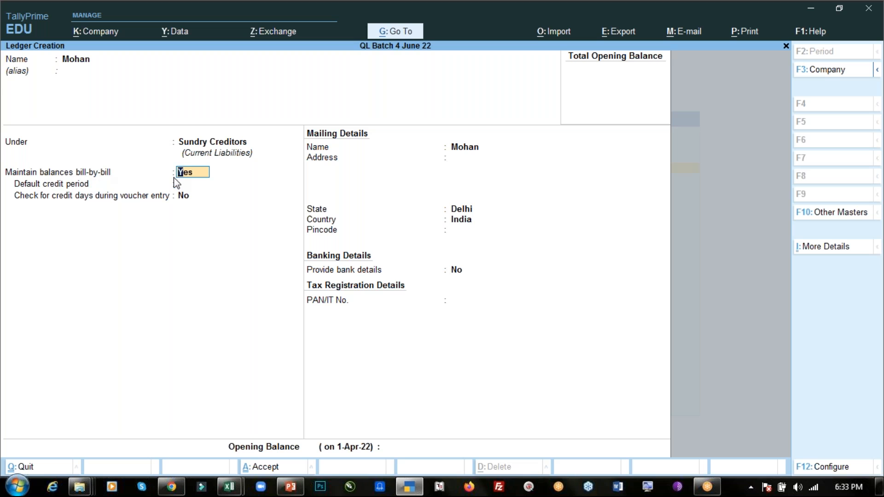
text(n)
key(Return)
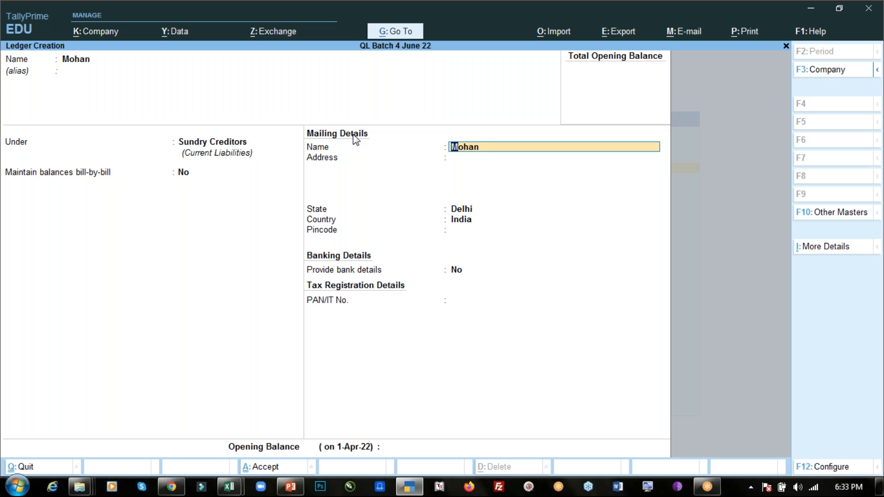
- Save the payee's ledger with default mailing and banking details and no PAN or opening balance, and return to the PowerPoint slide
key(Return)
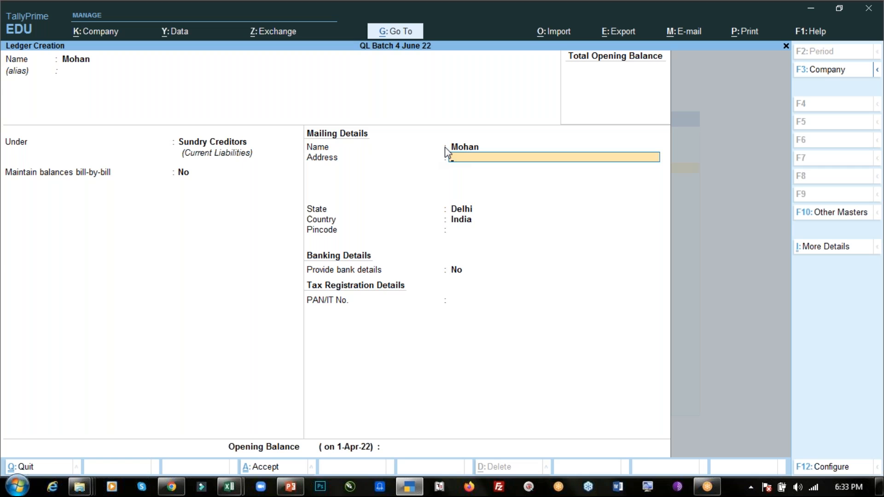
key(Return)
key(Return)
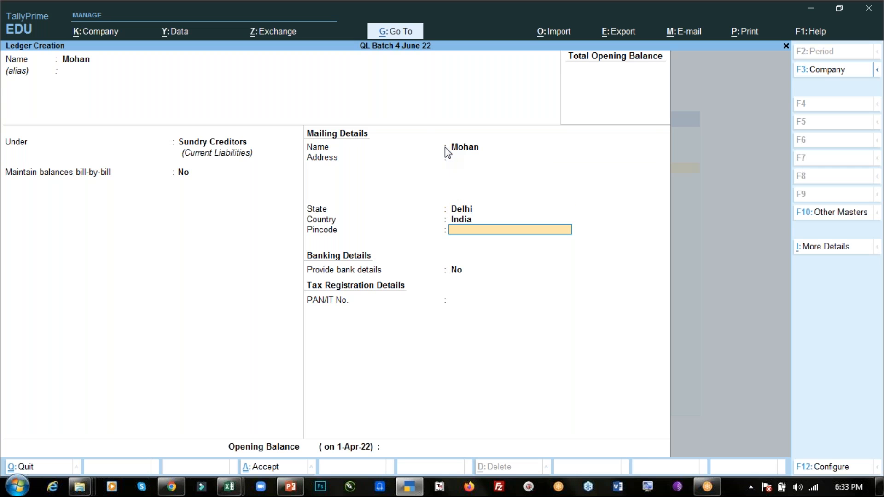
key(Return)
key(Return)
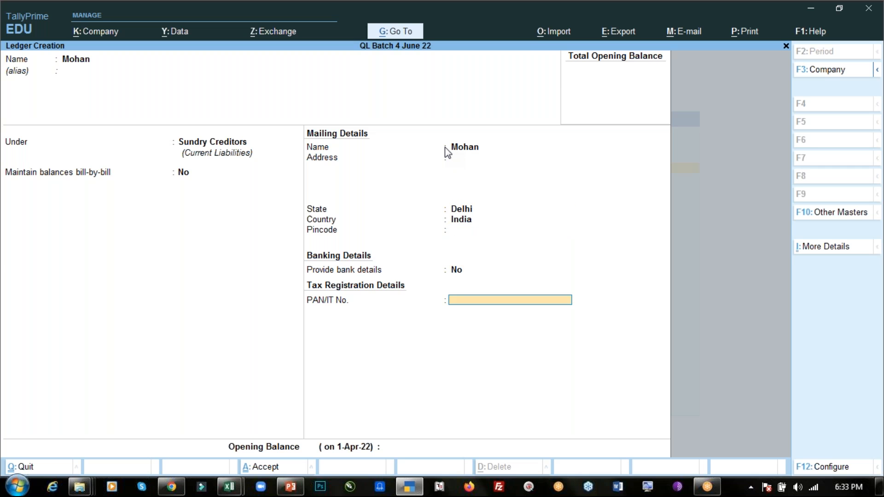
key(Return)
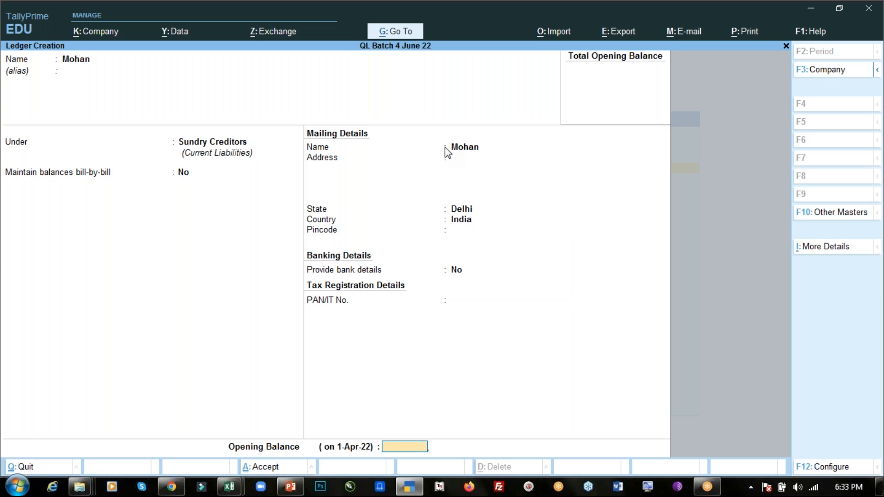
key(ctrl)
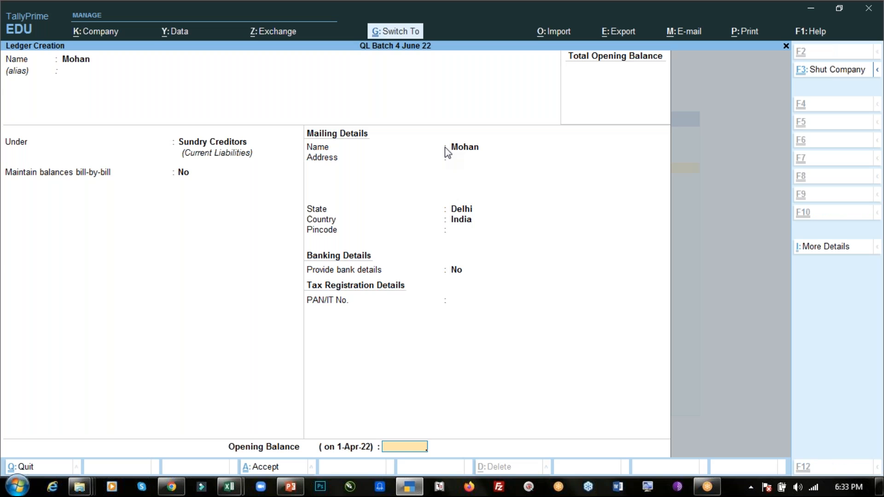
key(ctrl+a)
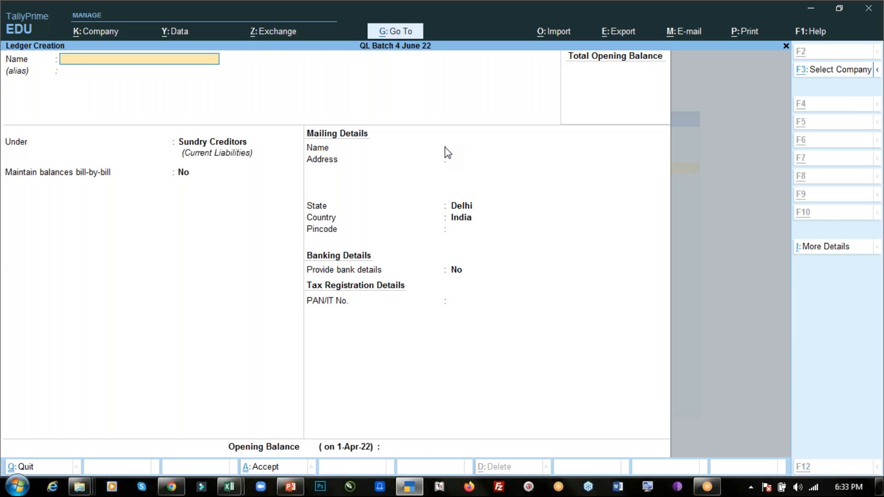
key(alt+Tab)
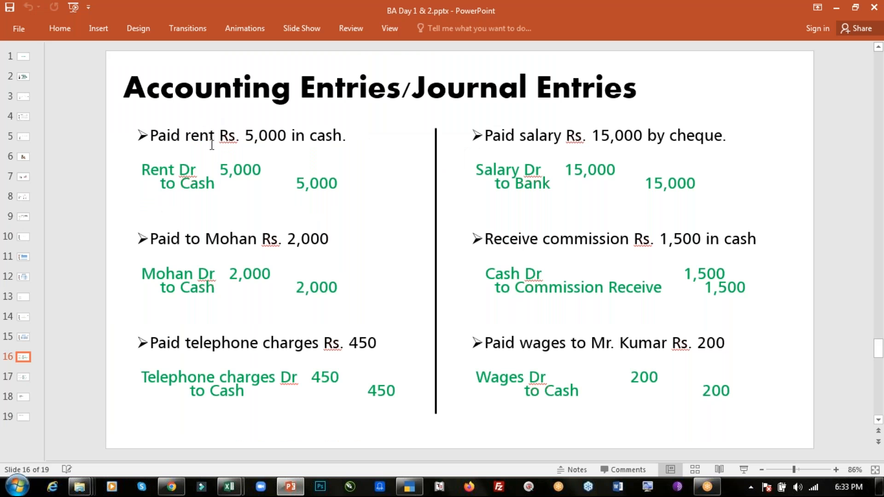